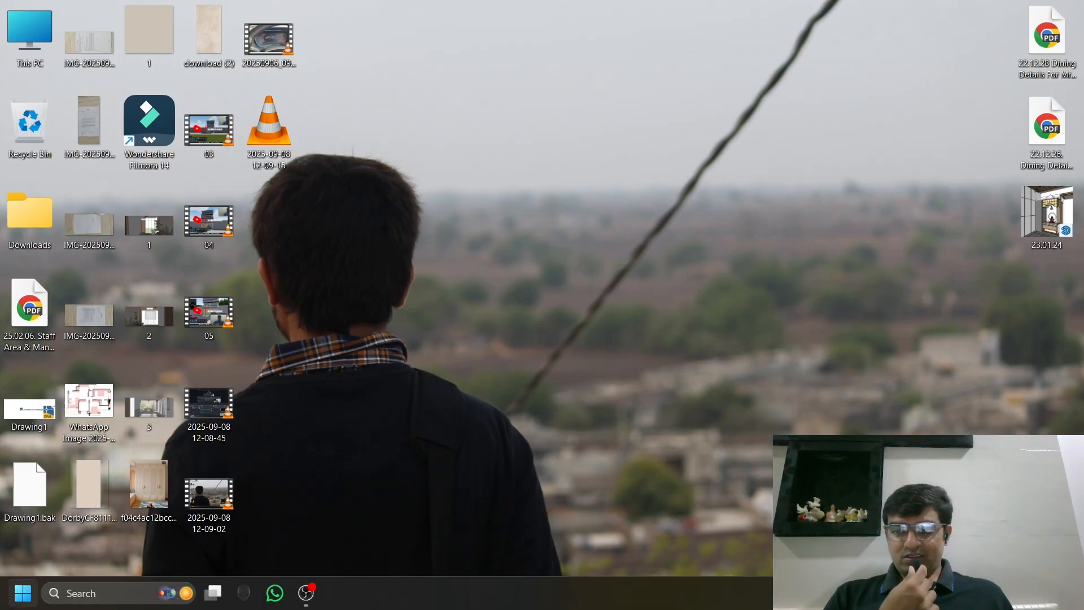
Find SketchUp Pro 2021 with the system search and launch it
key(super)
text(sk)
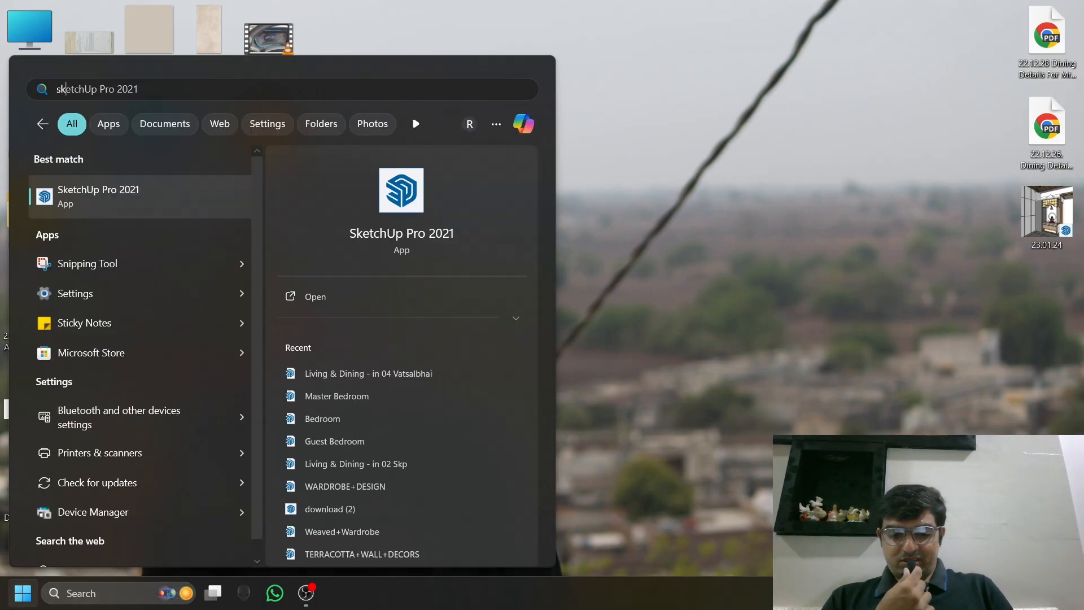
text(eyt)
key(BackSpace)
key(BackSpace)
key(BackSpace)
key(BackSpace)
key(BackSpace)
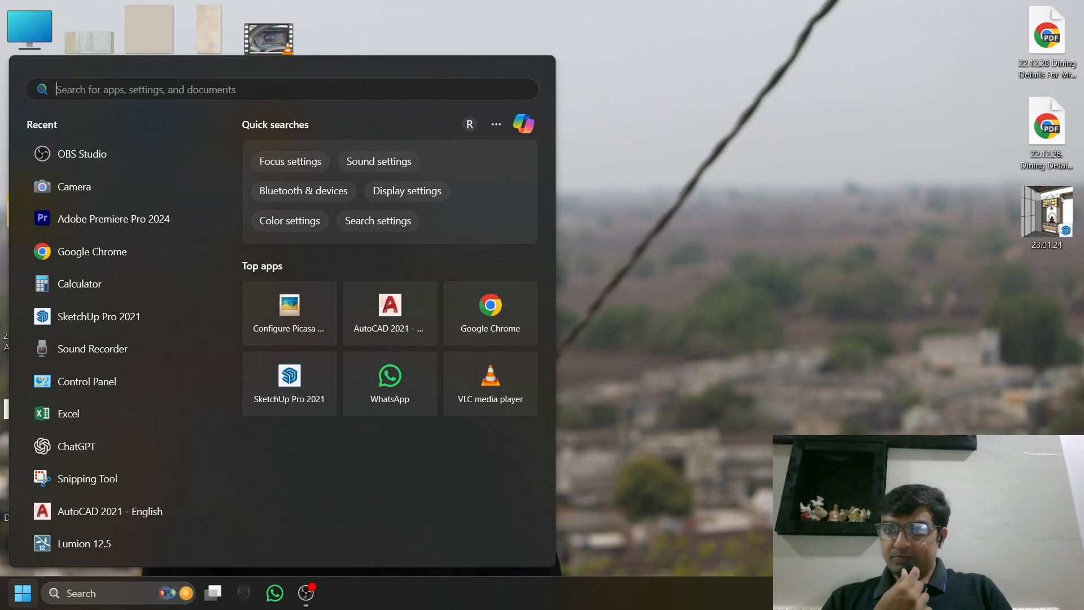
text(sket)
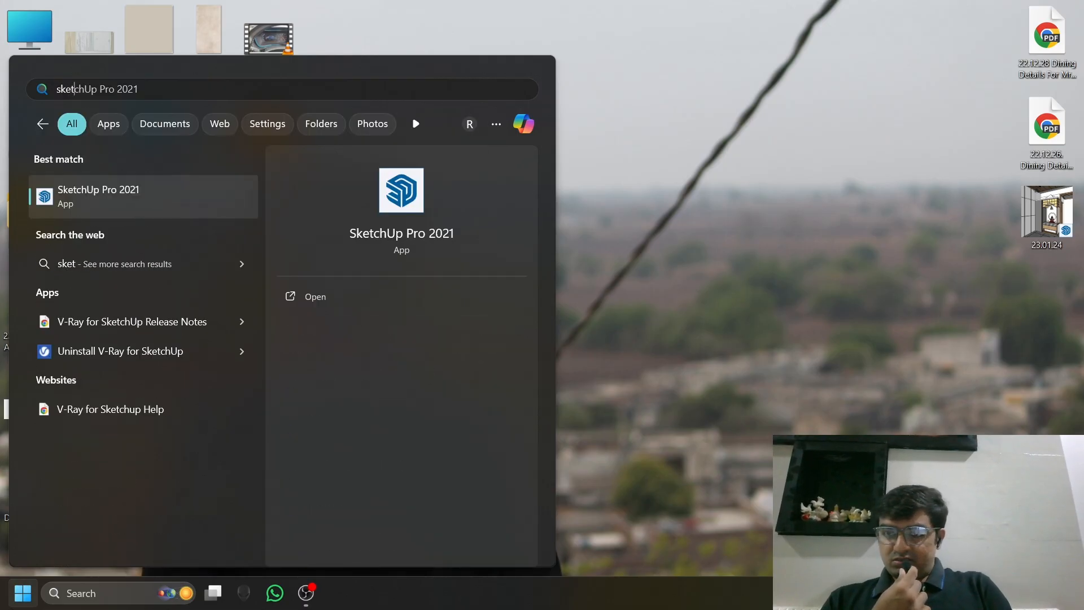
key(Escape)
right_click(629, 211)
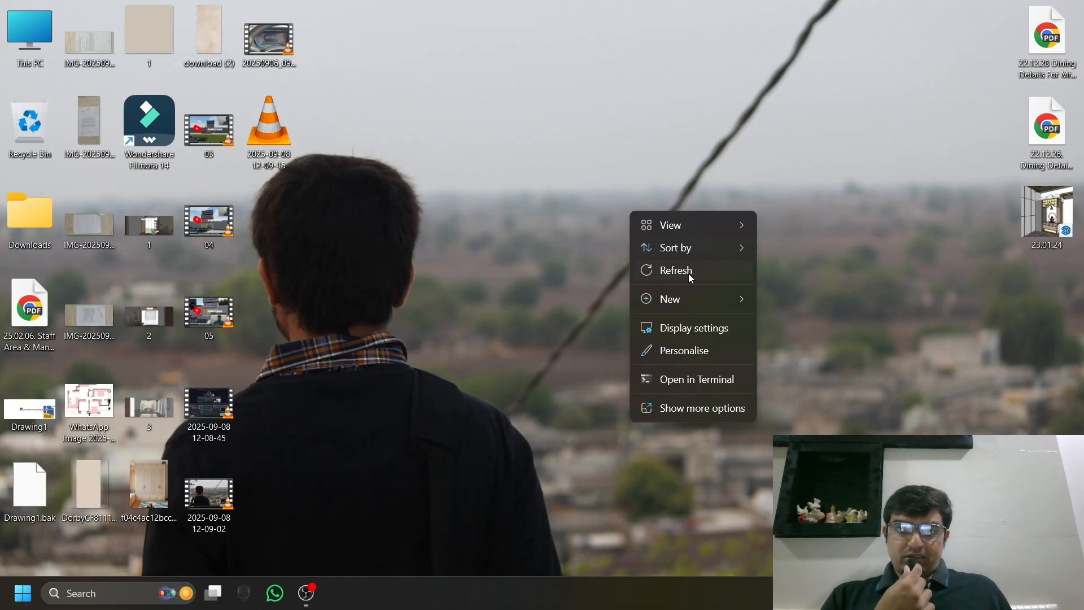
click(687, 273)
right_click(564, 111)
key(Escape)
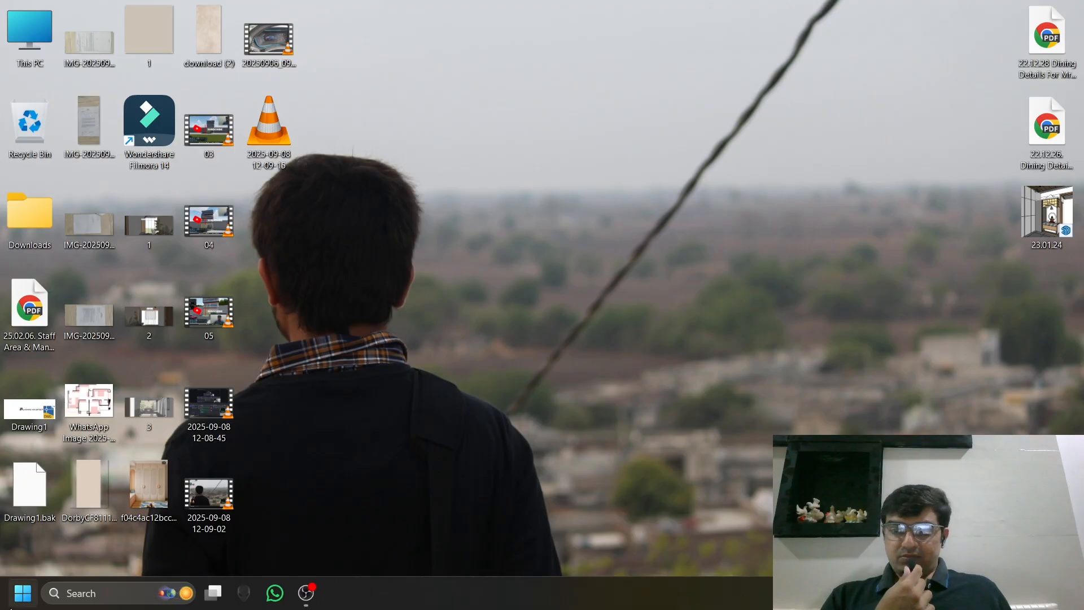
key(super)
key(Escape)
right_click(618, 198)
click(680, 259)
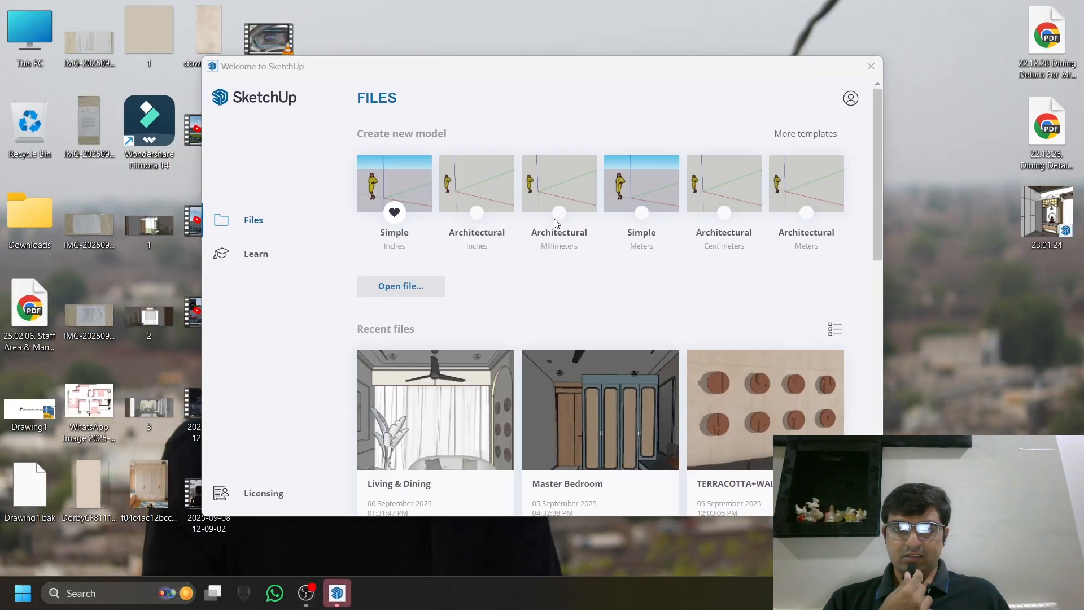
Create a new model from the Architectural (Inches) template and delete the default scale figure at the origin
click(493, 198)
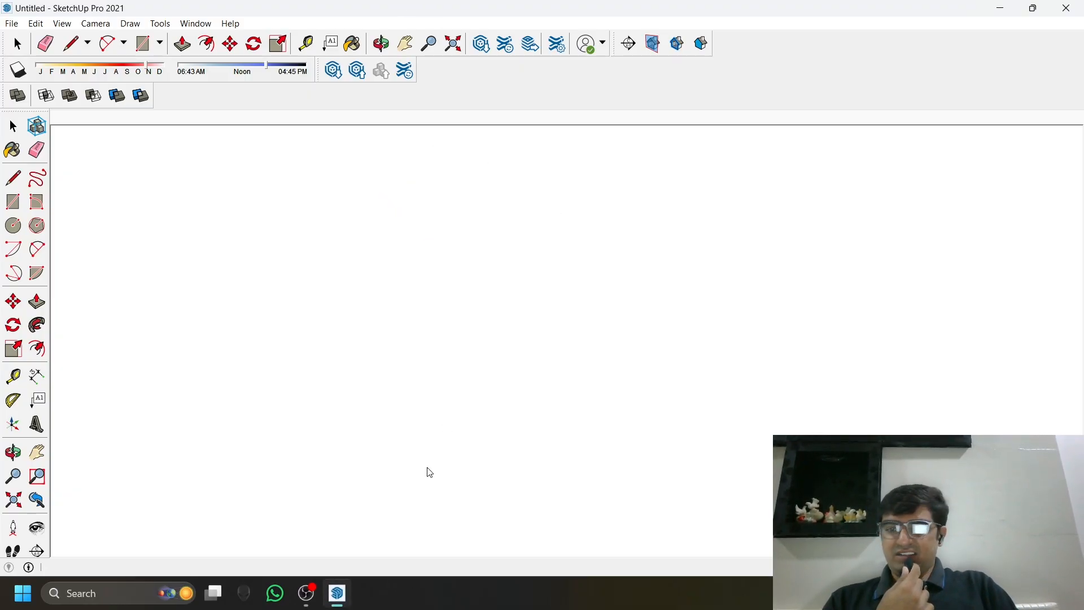
mouse_move(350, 600)
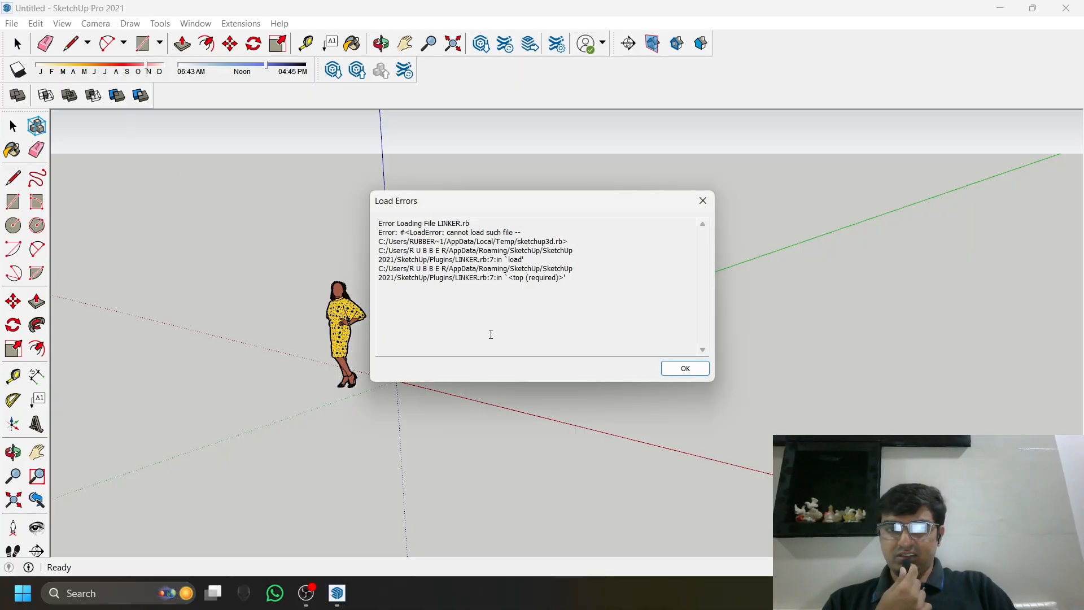
click(686, 367)
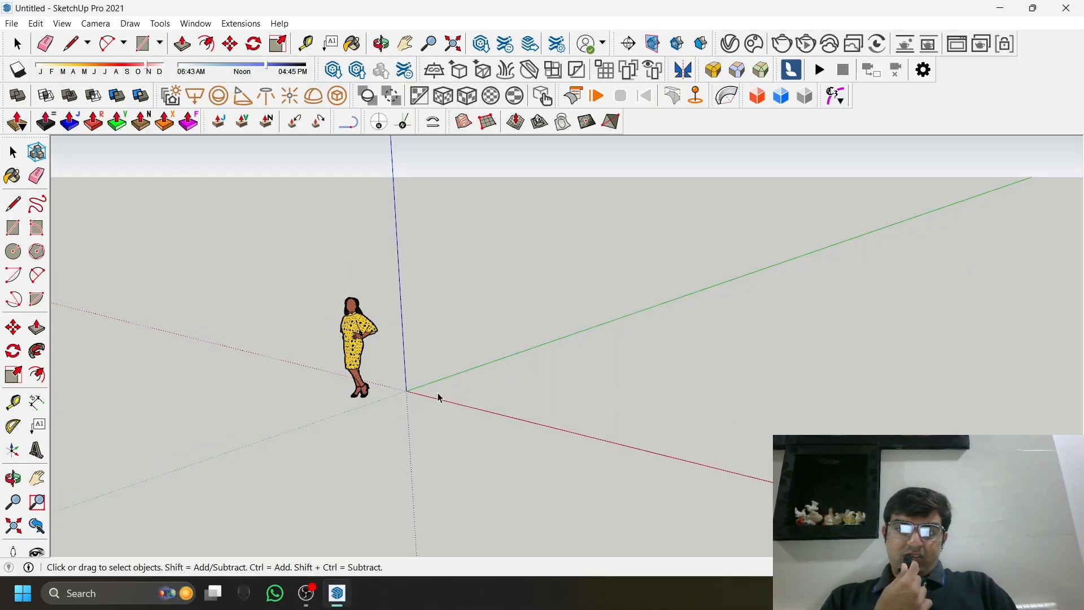
drag(193, 228, 581, 459)
key(Delete)
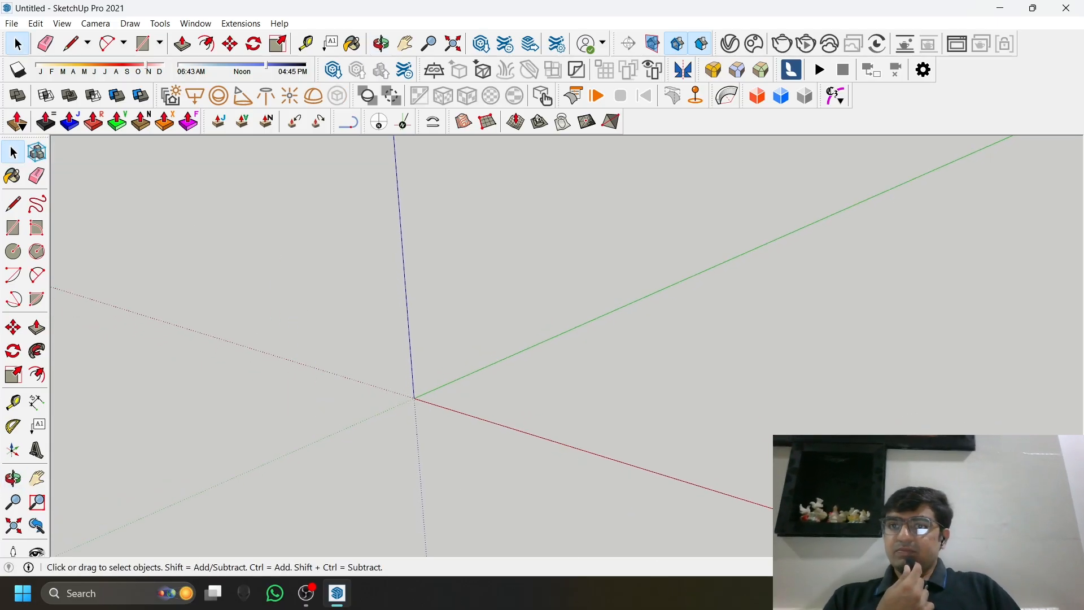
Dock the floating one-icon toolbar in the second toolbar row, between the mirror and coloured cube tools
scroll(396, 189, down, 2)
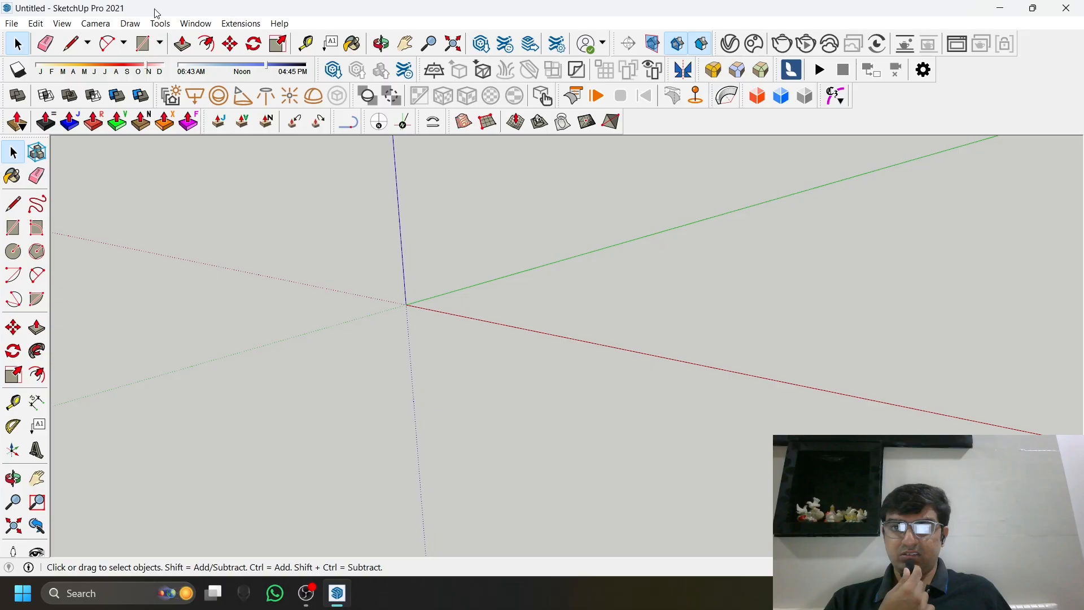
scroll(223, 337, down, 1)
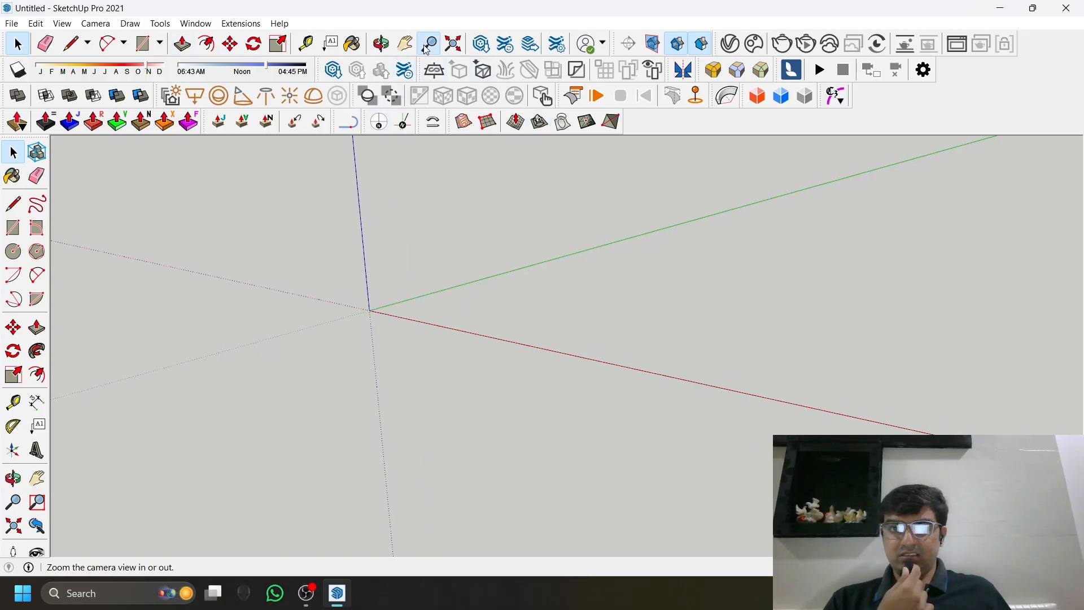
click(405, 43)
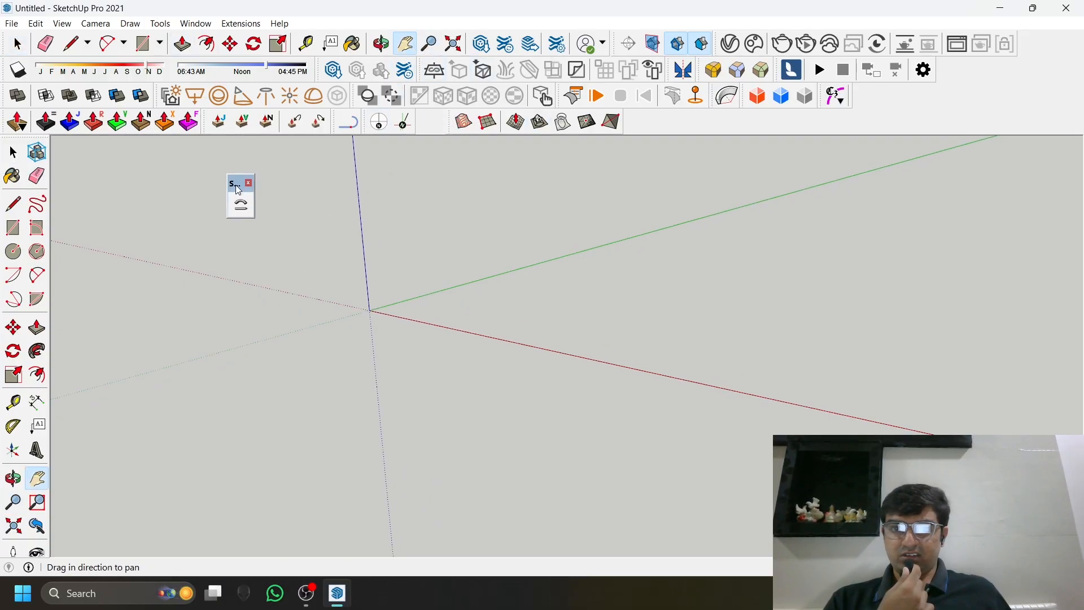
drag(239, 190, 716, 69)
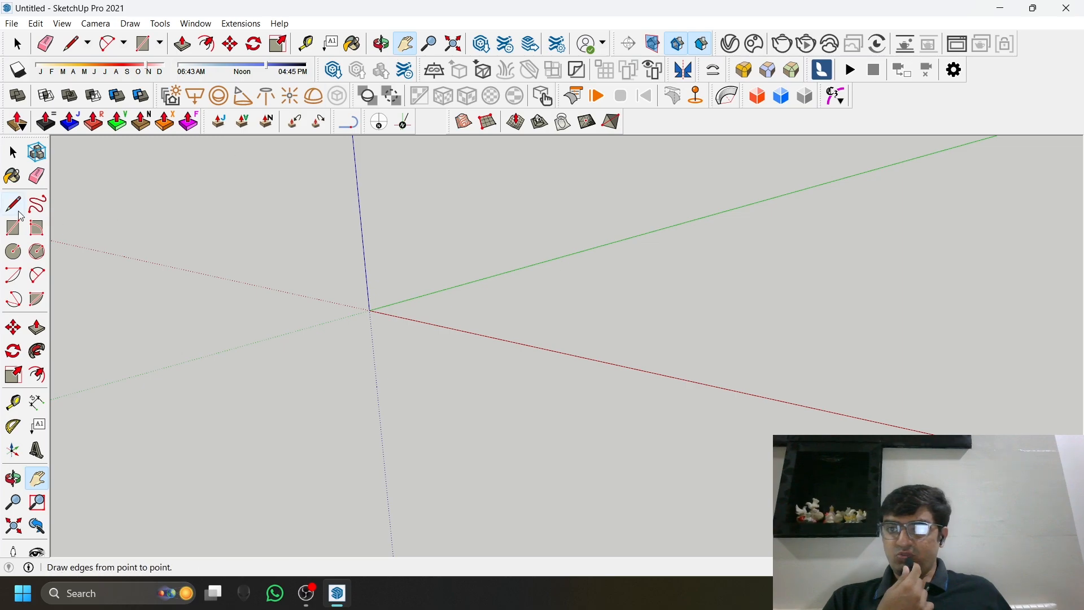
Draw a freehand circle on the ground plane between the positive red and green axes, near the origin
click(15, 255)
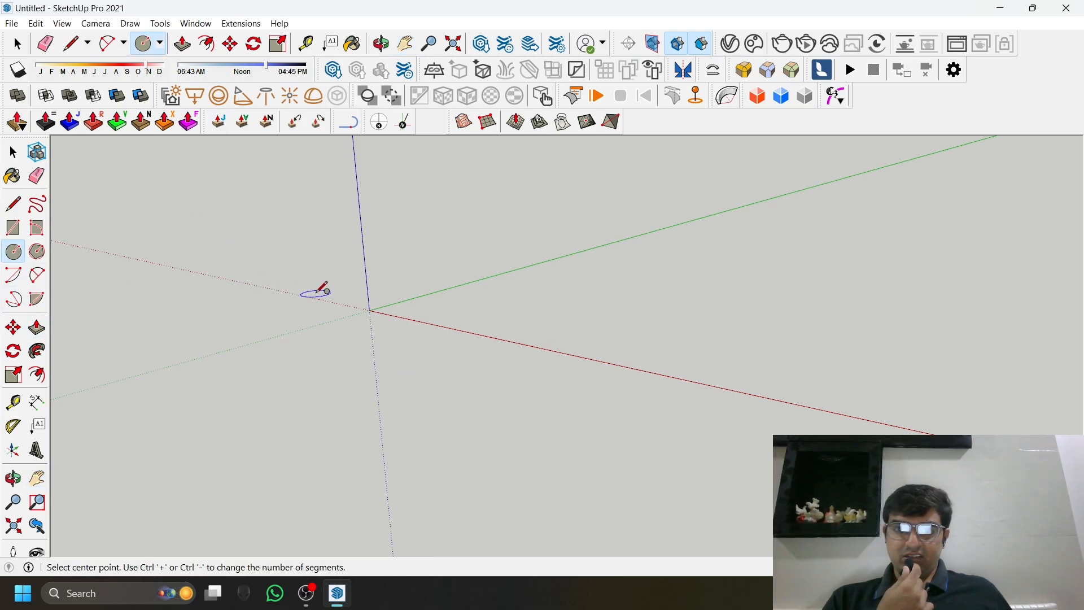
middle_drag(316, 291, 455, 444)
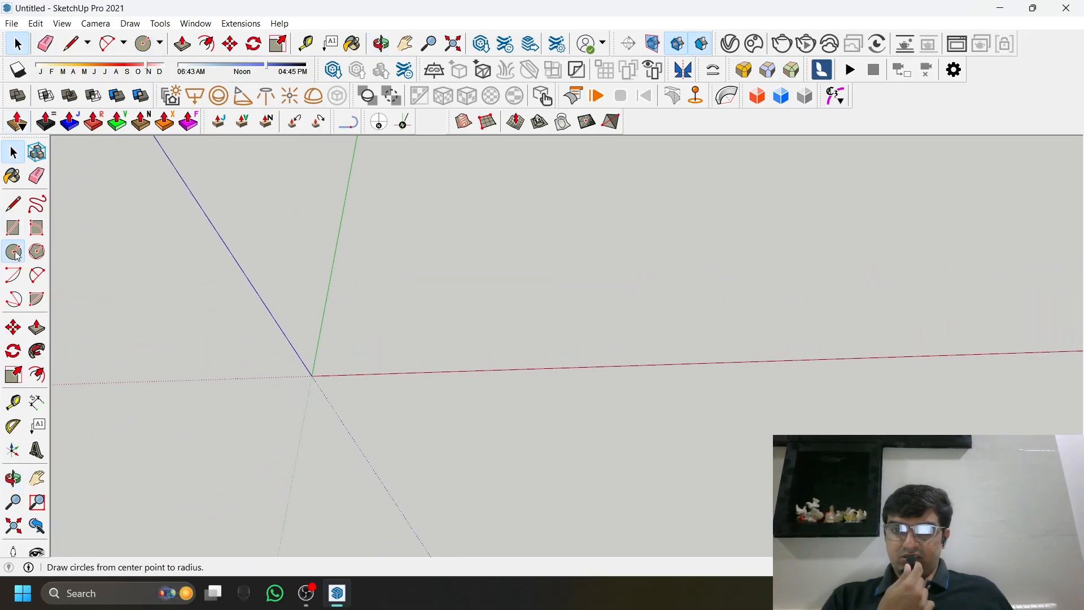
scroll(426, 312, up, 5)
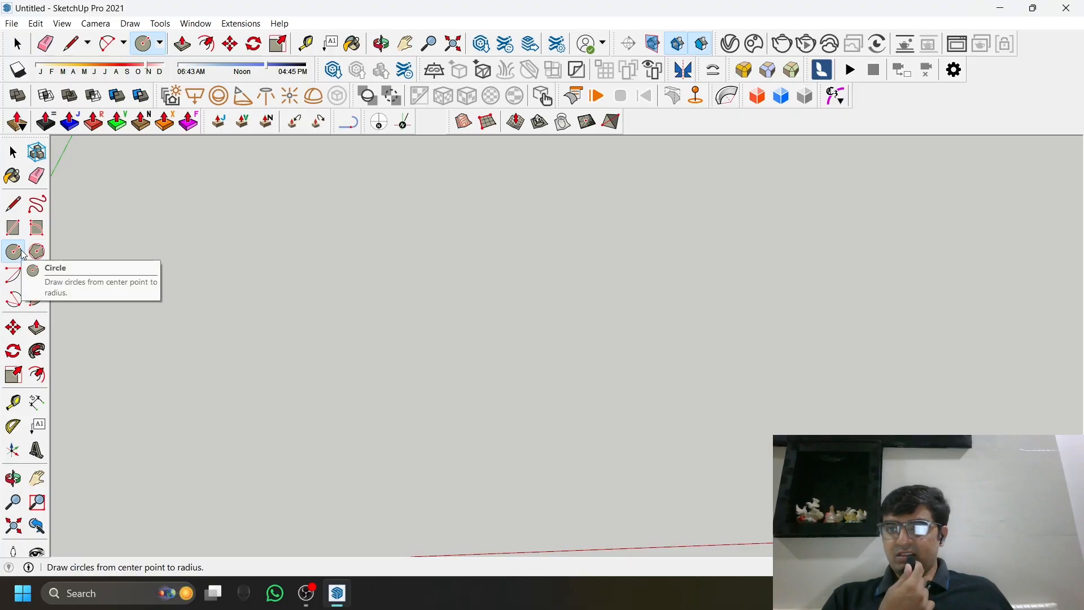
scroll(576, 407, down, 5)
scroll(546, 388, up, 2)
middle_drag(380, 438, 406, 385)
click(408, 385)
scroll(425, 380, up, 1)
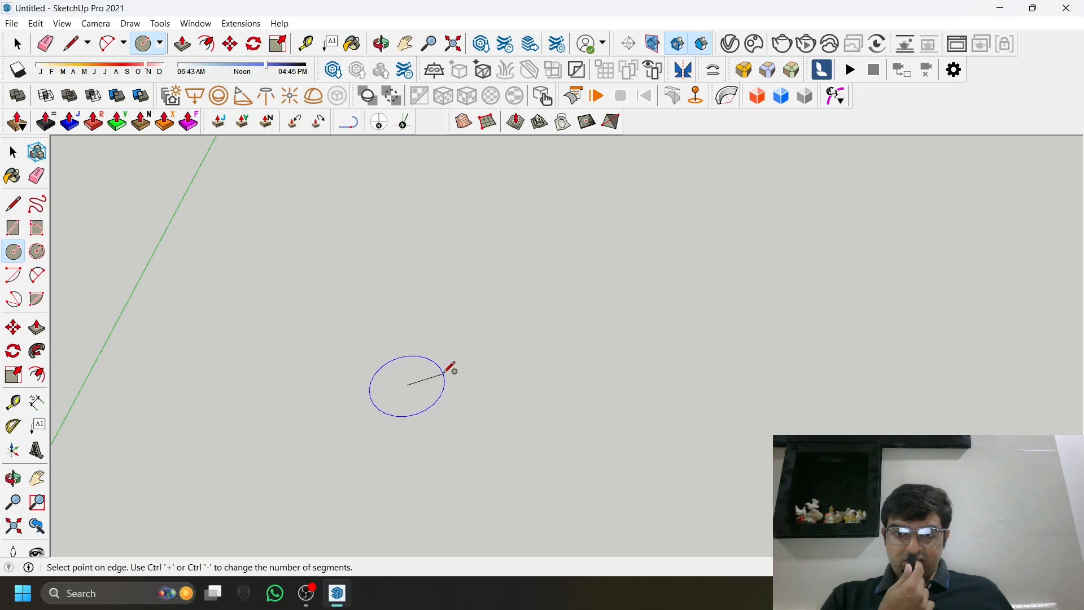
scroll(446, 372, up, 2)
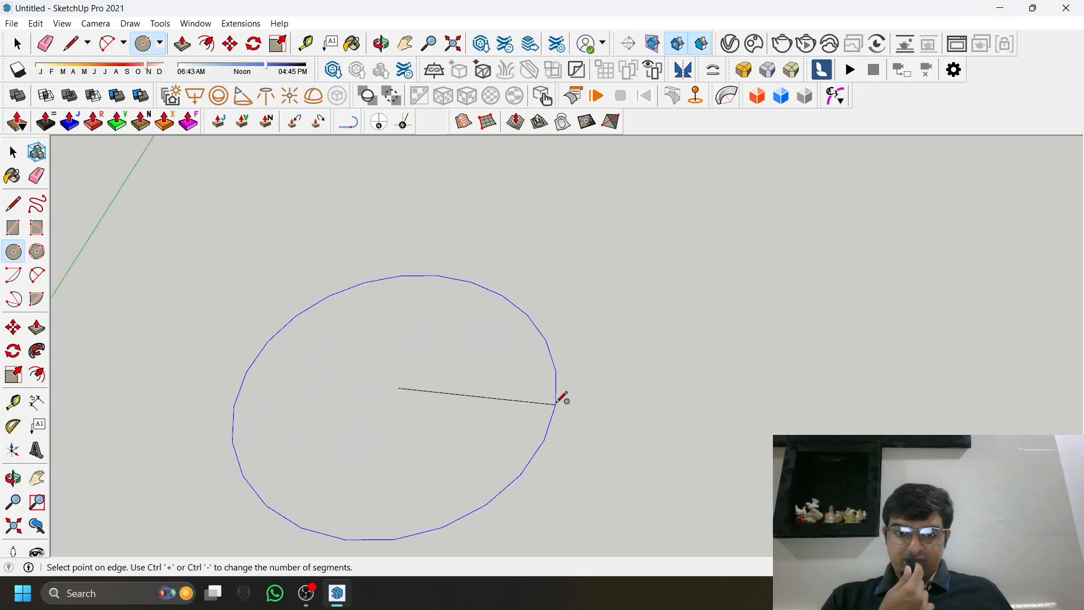
click(561, 393)
key(space)
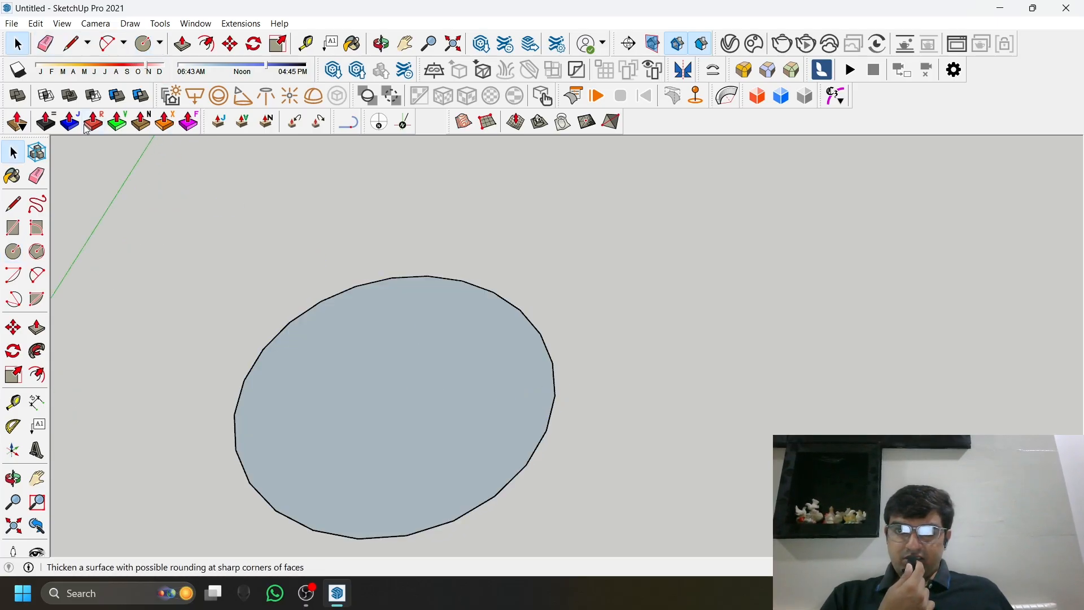
Examine the faceted outline of the circle up close and from a distance, following its straight edge segments all the way around
scroll(555, 353, up, 4)
scroll(557, 350, down, 3)
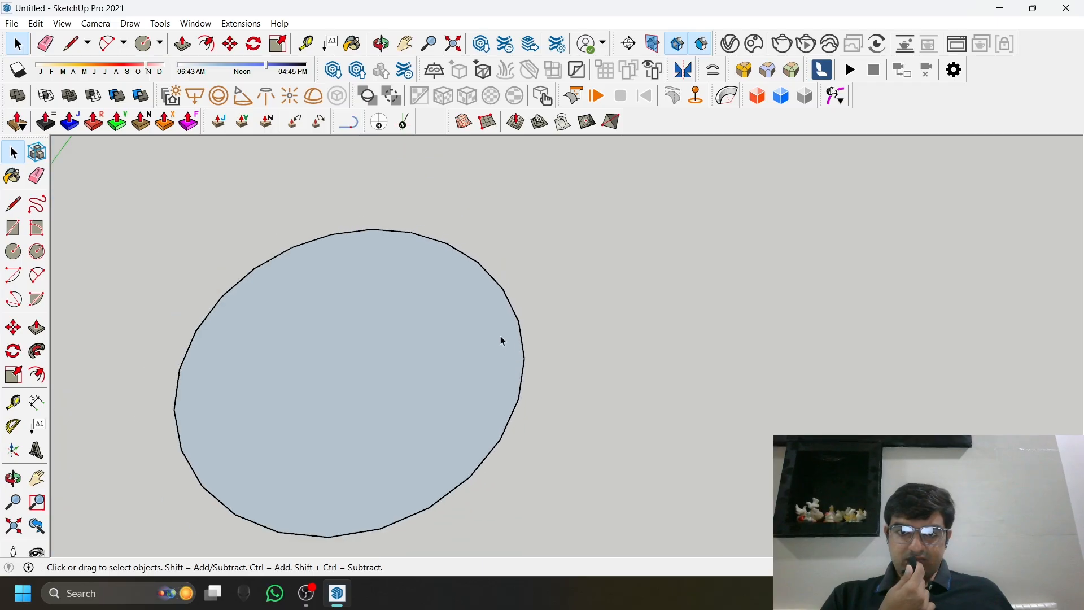
scroll(441, 263, up, 4)
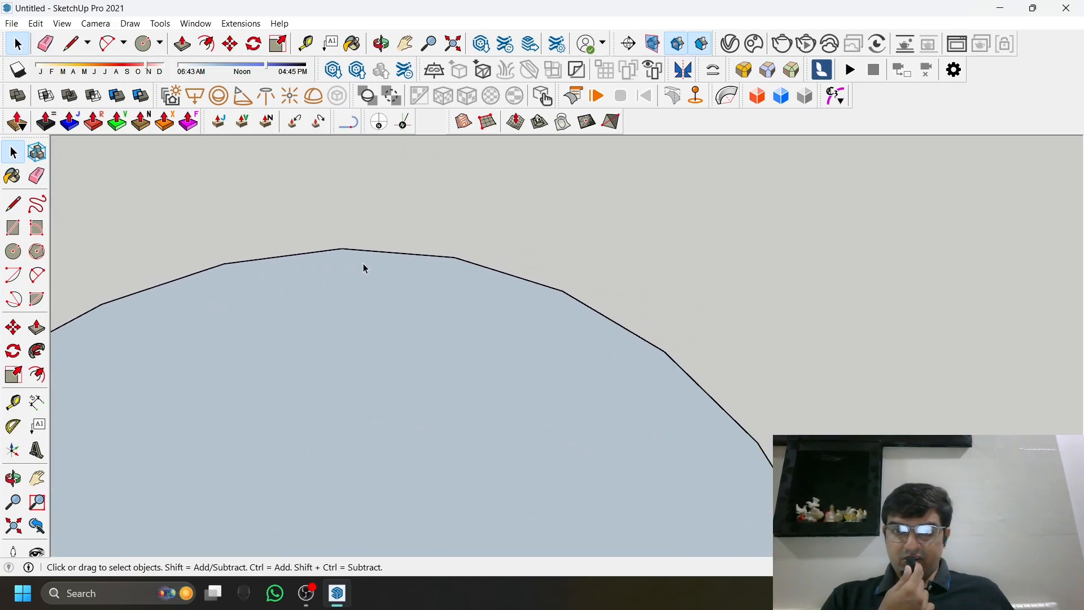
click(405, 44)
drag(282, 241, 563, 262)
scroll(564, 261, up, 2)
drag(491, 283, 664, 246)
scroll(664, 247, down, 3)
drag(541, 309, 538, 244)
scroll(516, 271, down, 3)
drag(445, 316, 419, 216)
drag(511, 435, 453, 315)
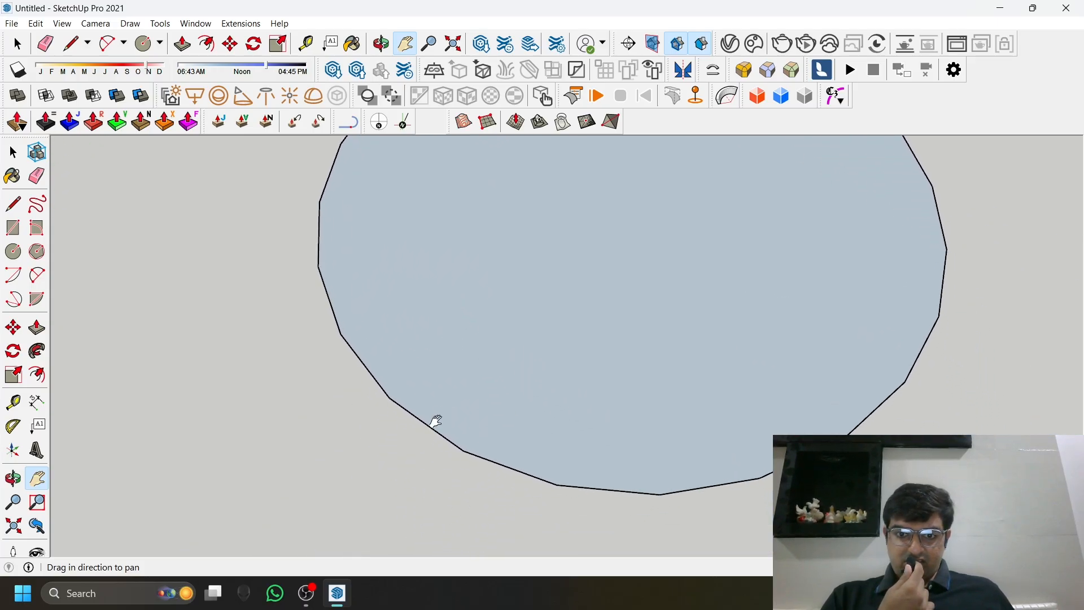
drag(538, 487, 476, 436)
drag(711, 341, 662, 465)
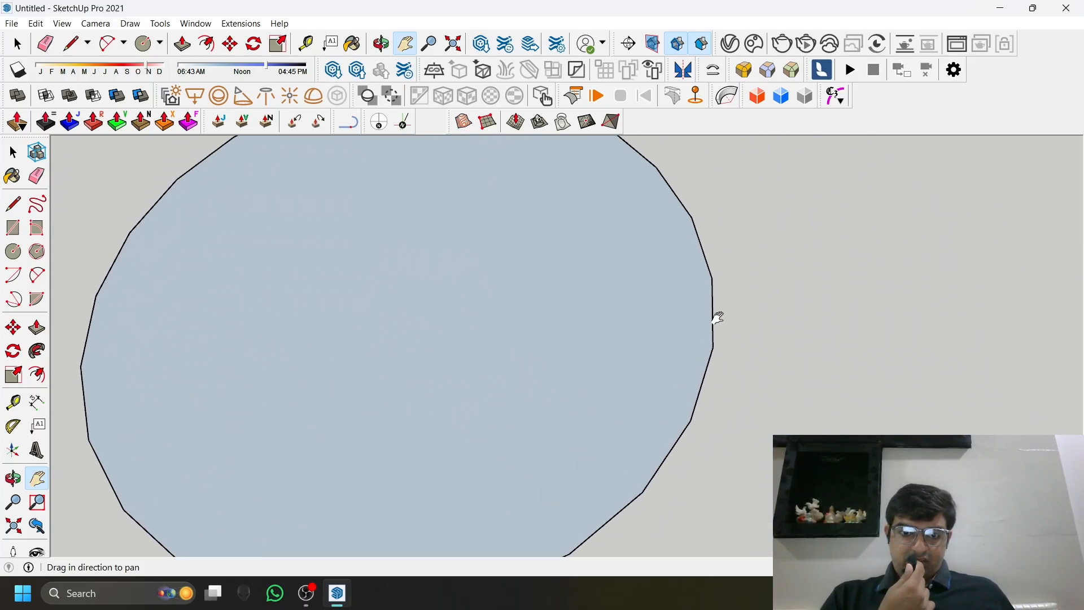
drag(716, 317, 676, 435)
drag(611, 232, 765, 385)
drag(581, 400, 627, 293)
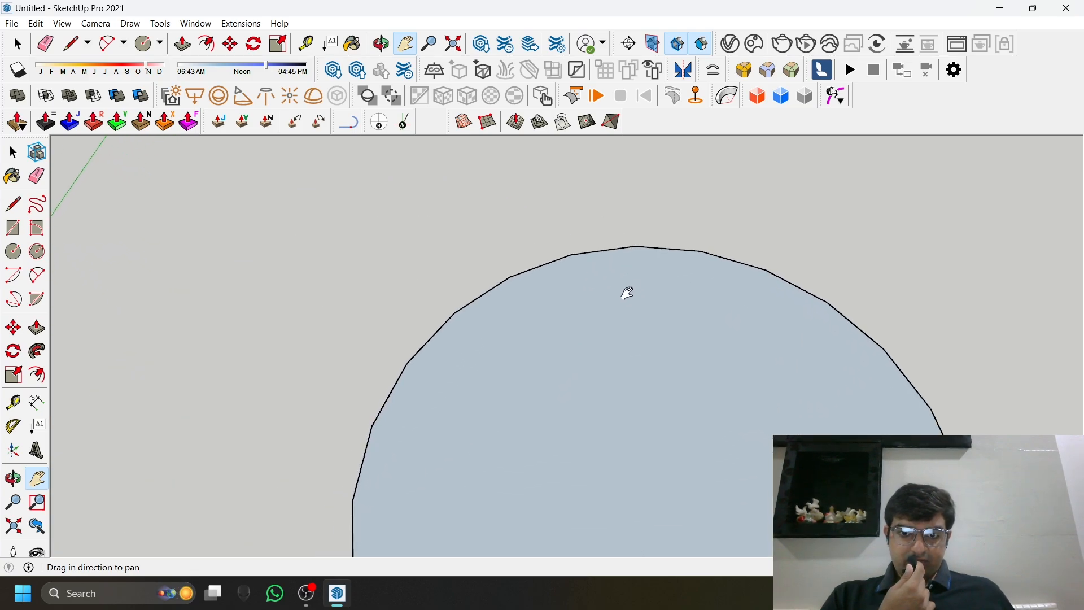
scroll(598, 304, down, 3)
drag(516, 339, 520, 290)
drag(537, 491, 498, 455)
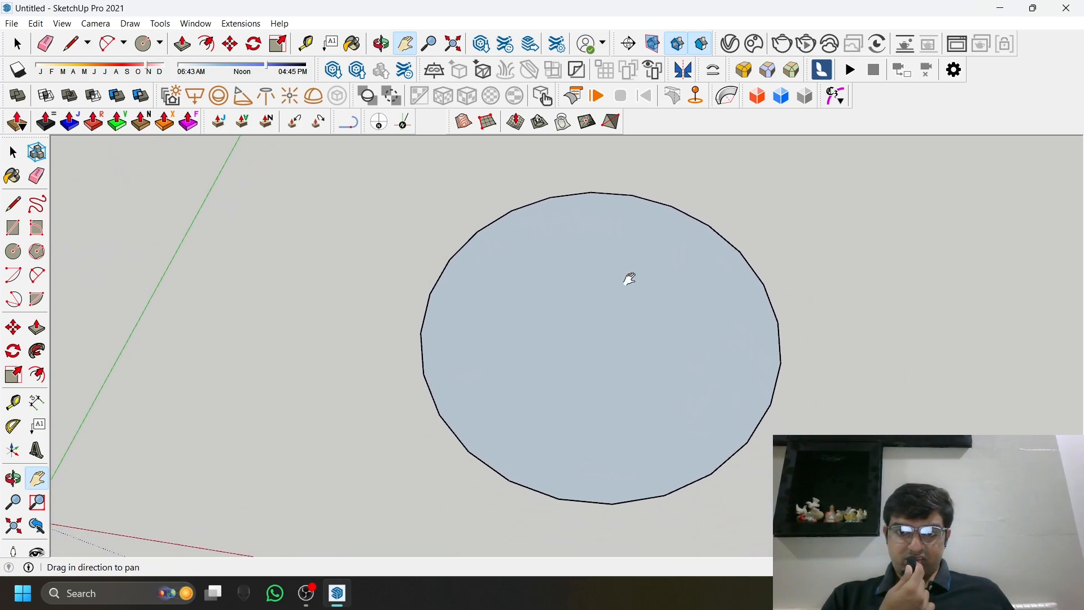
drag(632, 305, 481, 360)
scroll(414, 326, down, 3)
middle_drag(480, 360, 504, 373)
scroll(502, 376, down, 5)
scroll(503, 394, up, 6)
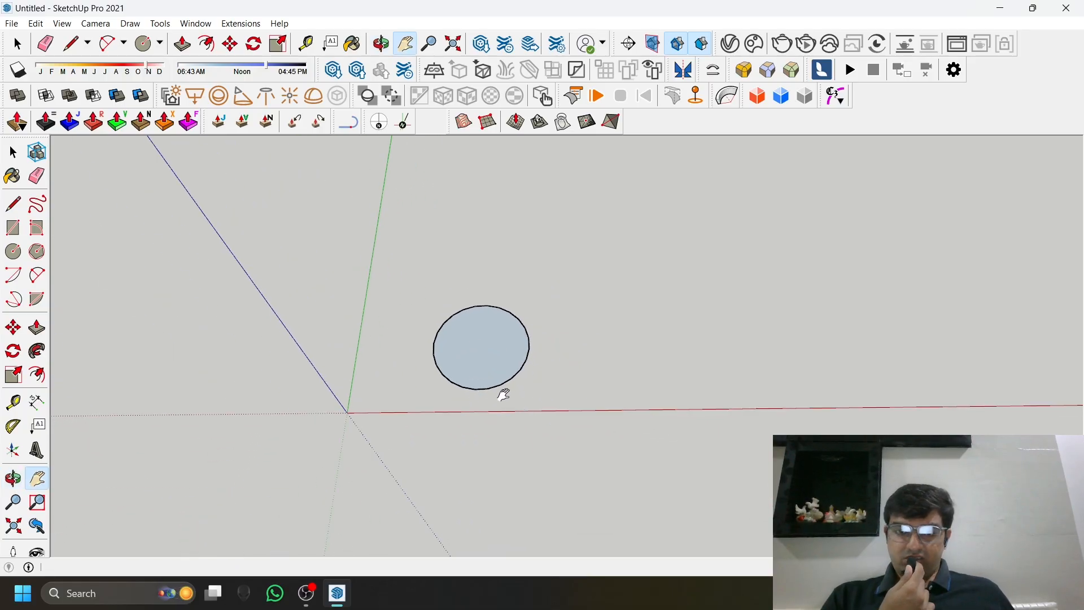
drag(424, 325, 463, 322)
scroll(492, 361, down, 2)
scroll(441, 333, up, 2)
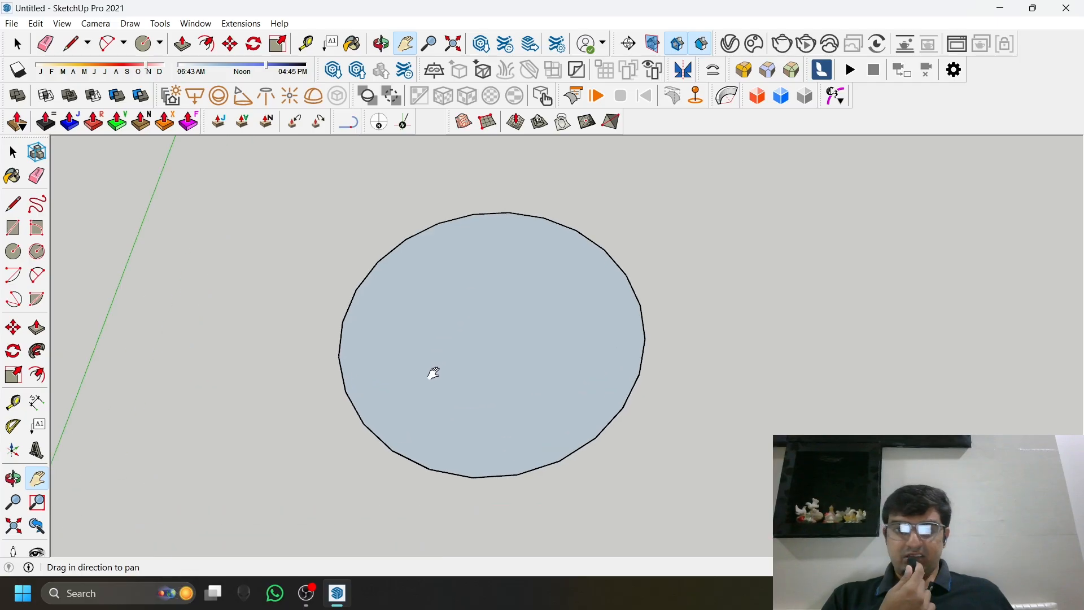
Use Divide on the circle's edge to split it into many more segments for a smoother outline
click(17, 43)
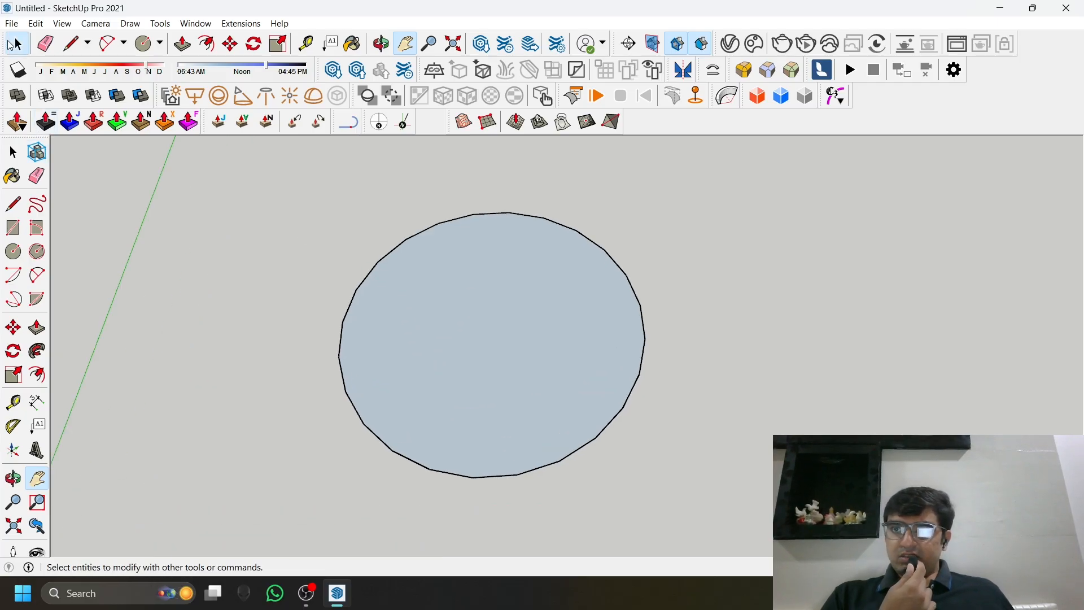
click(580, 235)
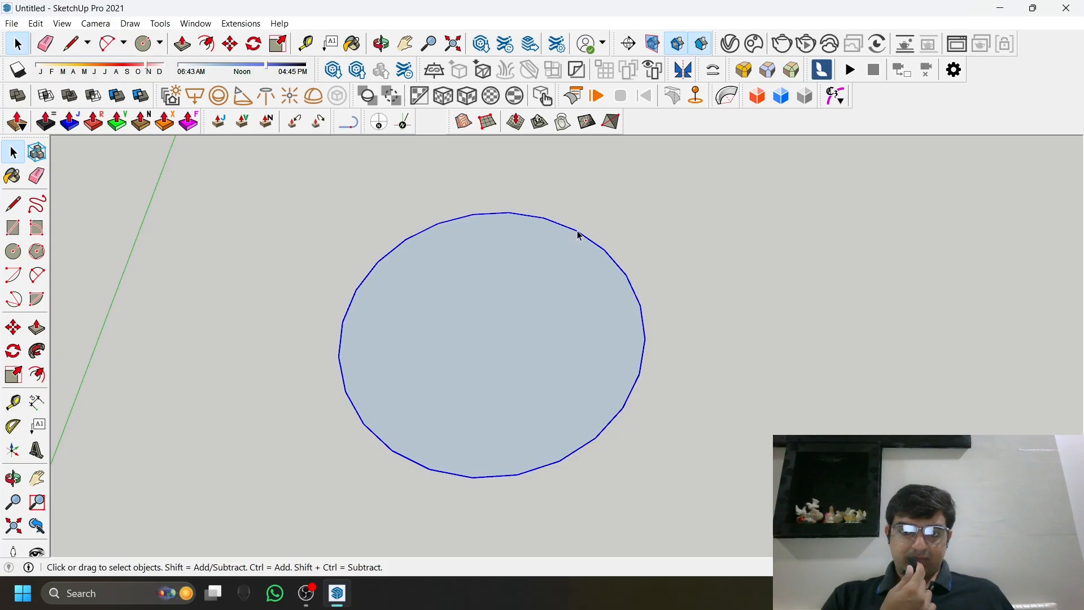
drag(235, 170, 559, 418)
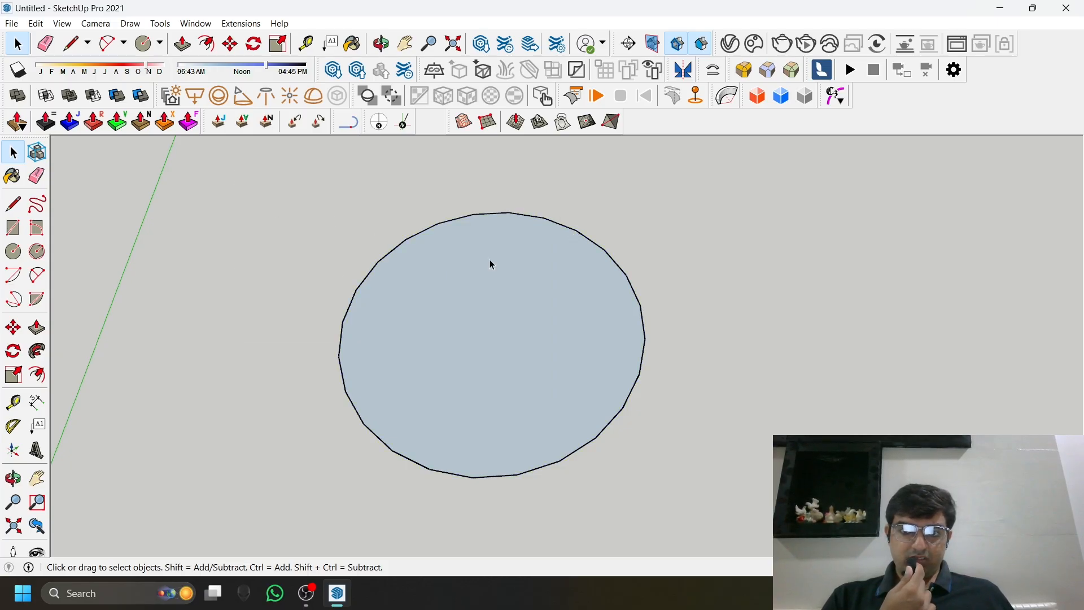
click(498, 217)
right_click(498, 219)
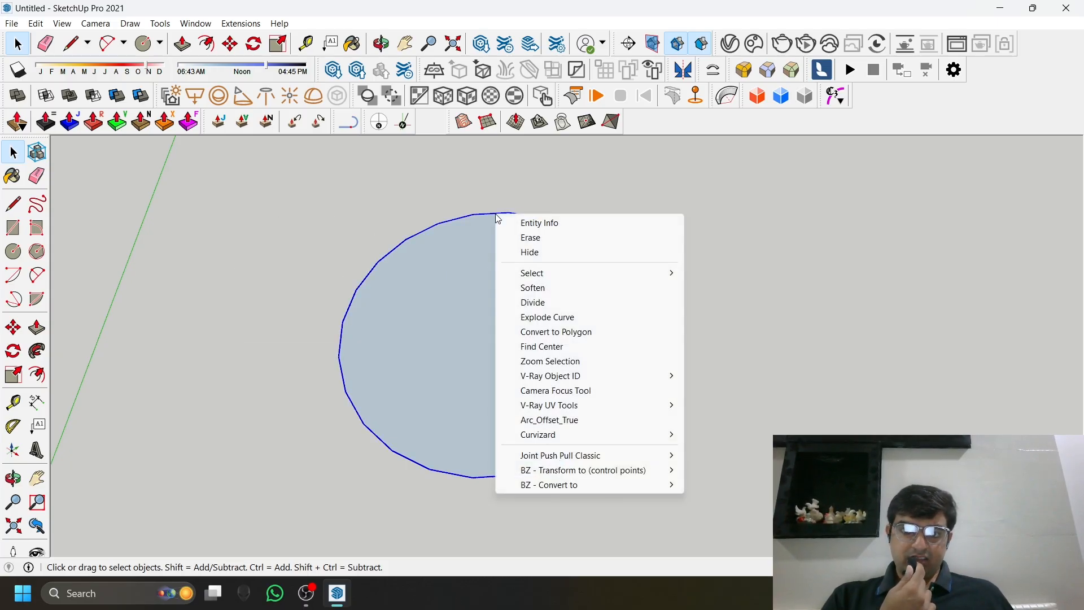
click(621, 308)
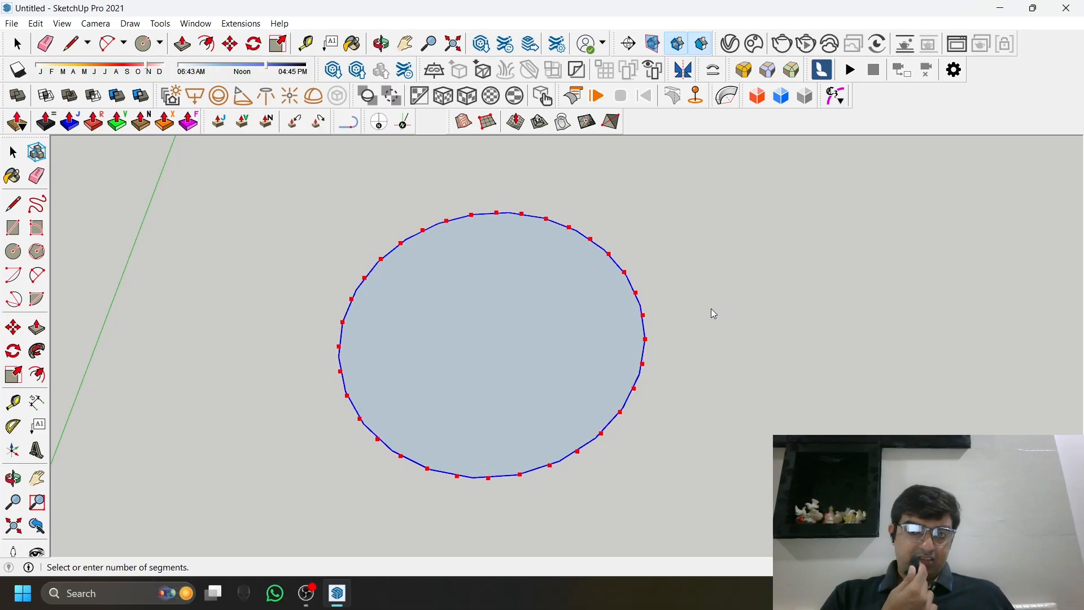
click(715, 354)
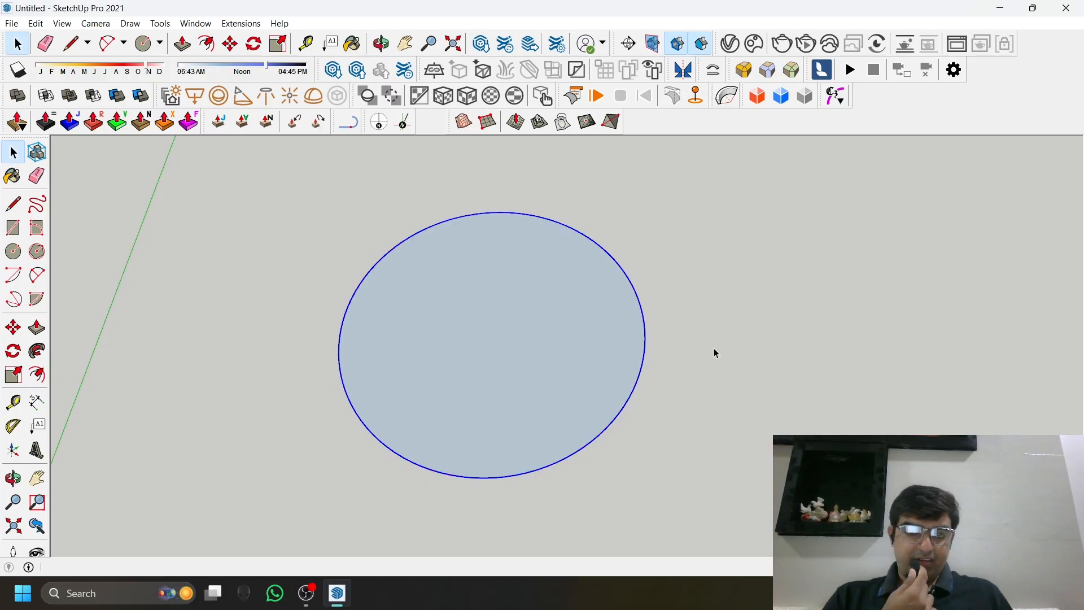
scroll(644, 274, up, 6)
scroll(588, 254, up, 5)
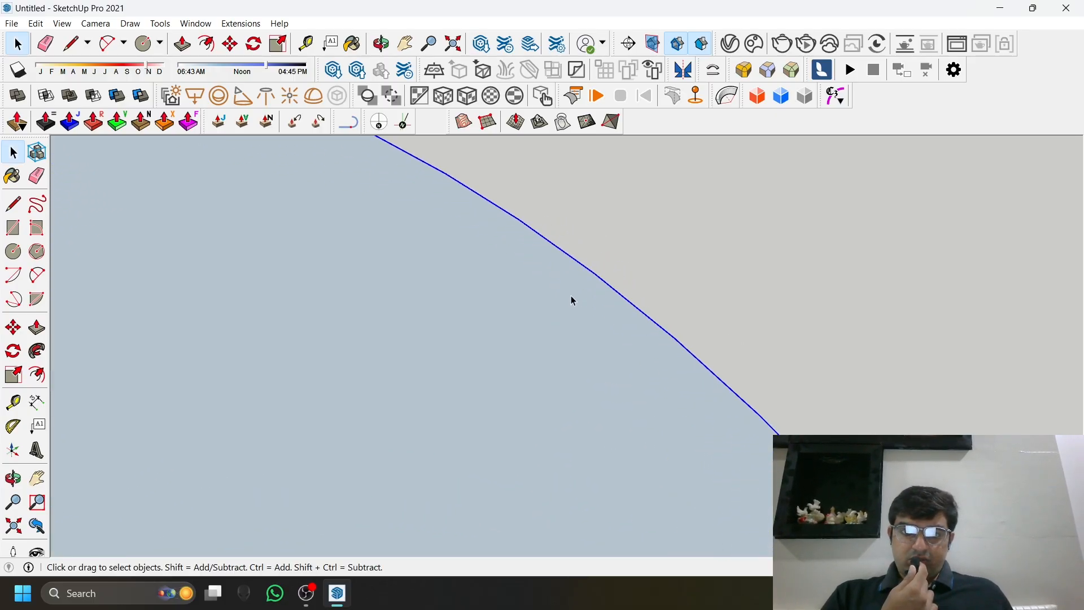
Extrude the finely divided circle upward with Push/Pull into a cylinder taller than half its diameter
scroll(602, 319, down, 10)
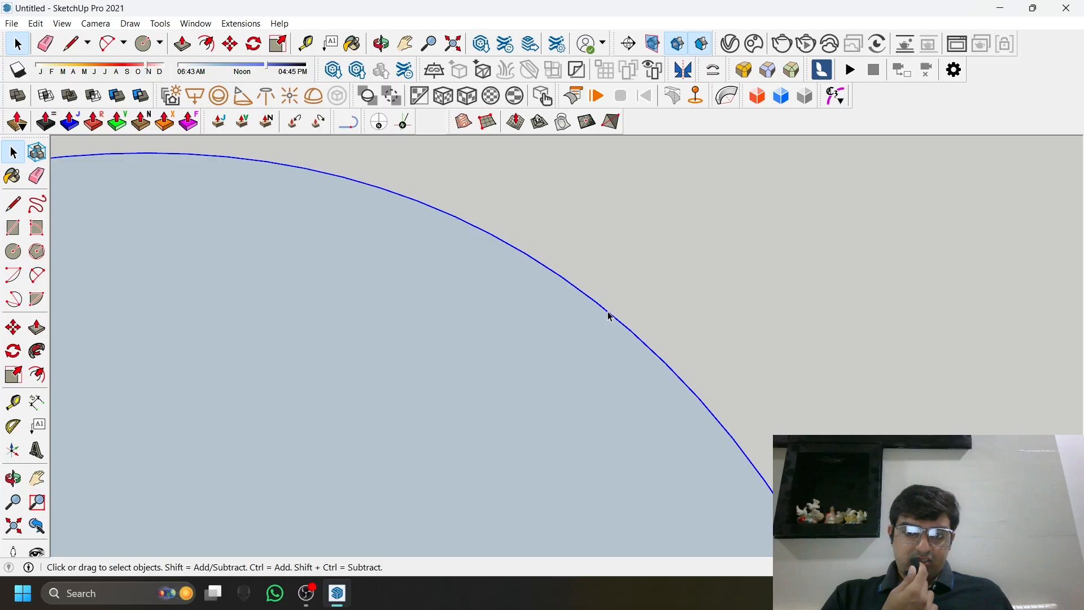
scroll(451, 463, up, 6)
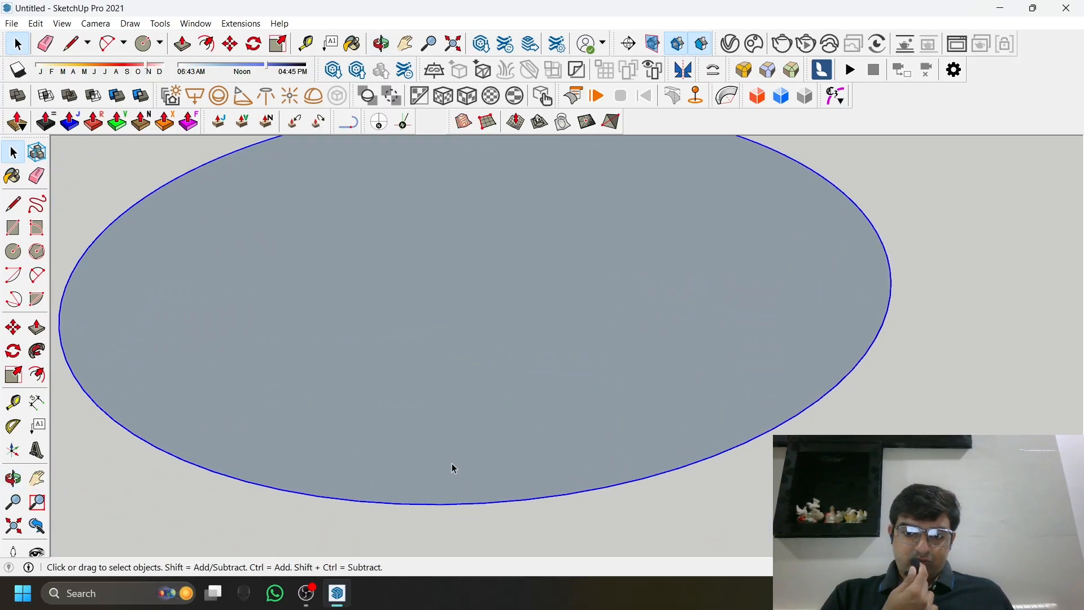
middle_drag(415, 440, 472, 452)
scroll(472, 411, down, 8)
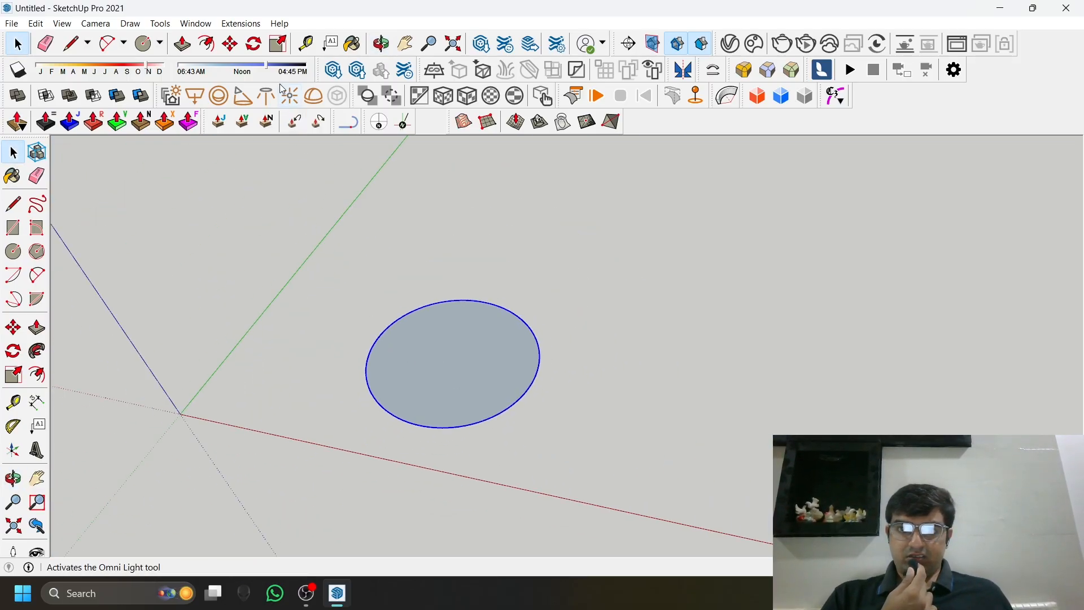
click(406, 43)
scroll(424, 468, up, 1)
scroll(424, 468, up, 4)
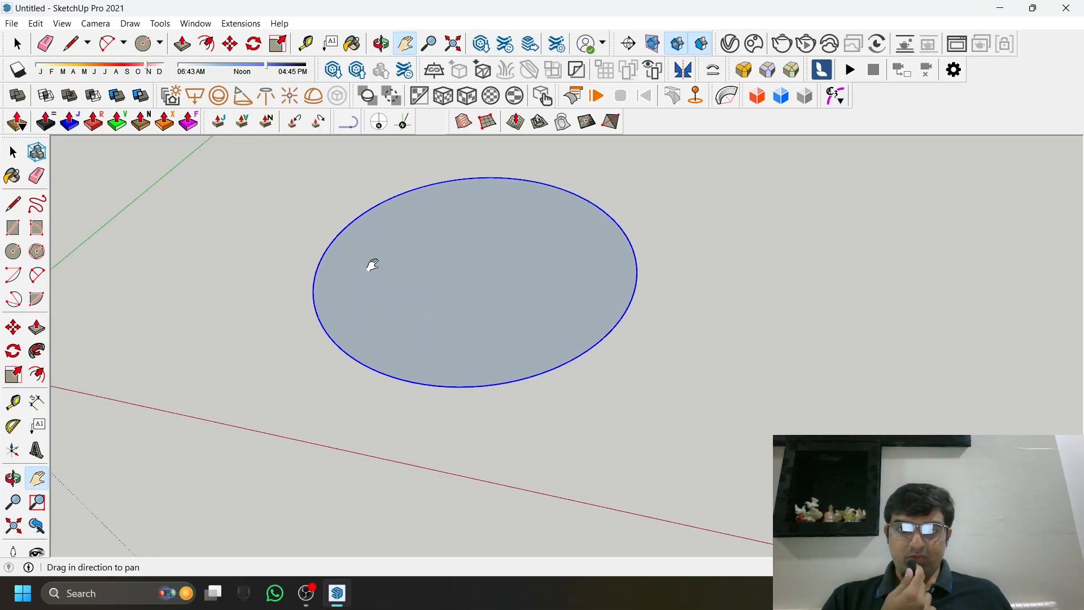
click(181, 44)
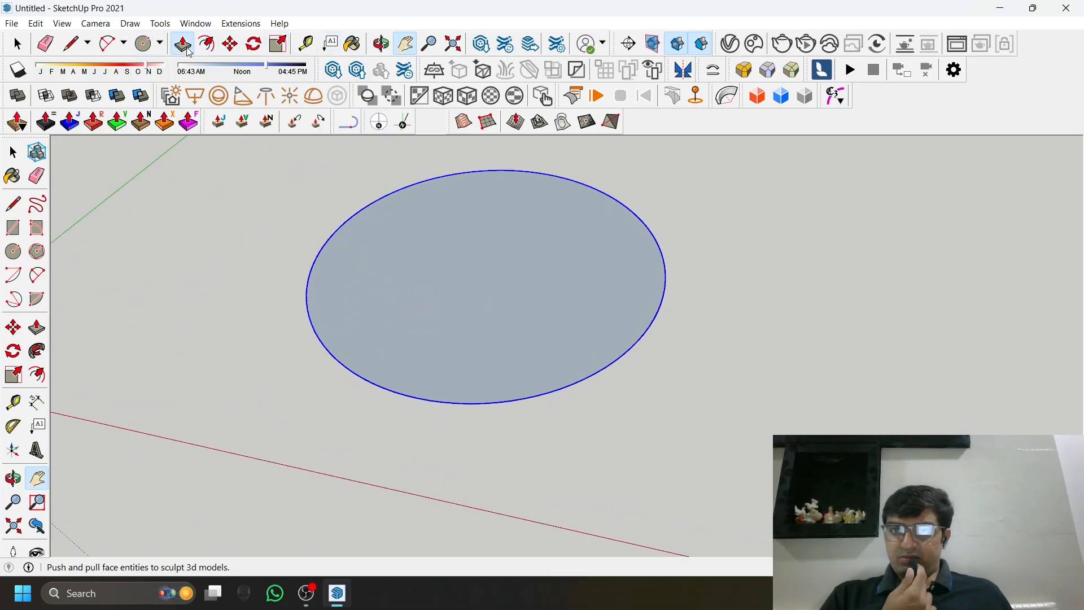
scroll(581, 485, down, 3)
drag(557, 395, 513, 235)
Examine the cylinder's side up close and from a distance, checking the vertical edge lines between its narrow faces
scroll(496, 283, up, 6)
middle_drag(517, 321, 519, 325)
scroll(559, 353, down, 6)
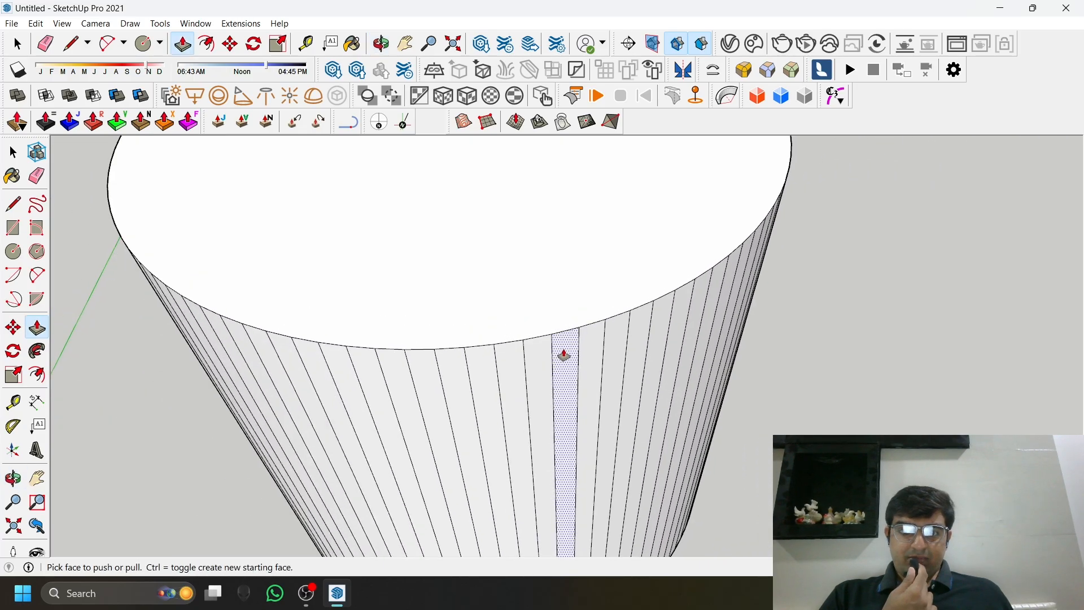
click(18, 44)
scroll(420, 373, up, 4)
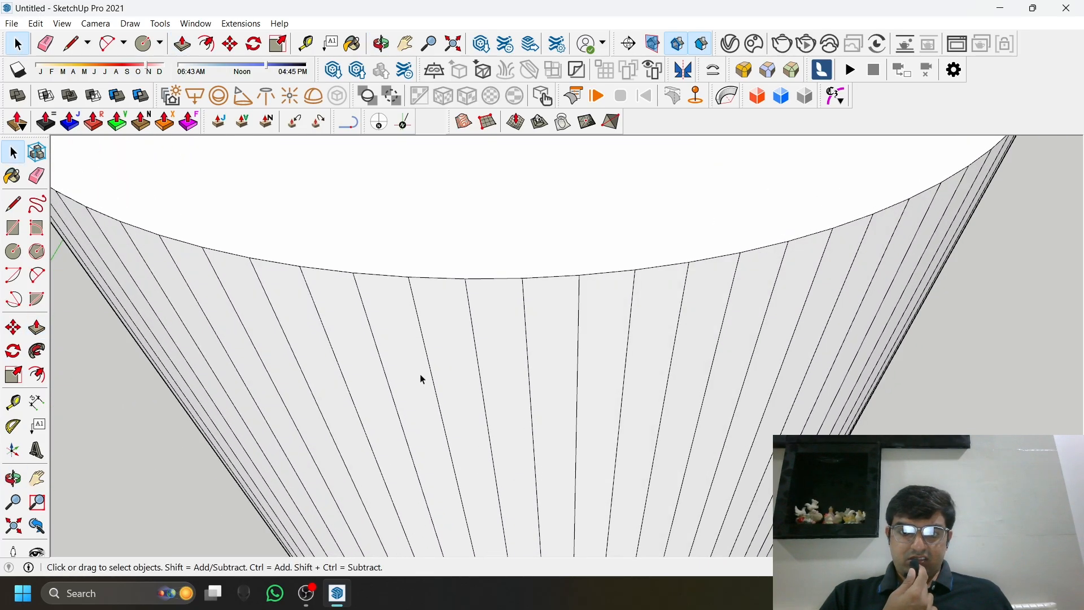
middle_drag(420, 374, 503, 365)
scroll(504, 365, down, 2)
click(412, 40)
drag(347, 277, 592, 259)
middle_drag(591, 259, 969, 239)
scroll(481, 288, down, 2)
scroll(479, 324, up, 1)
middle_drag(409, 266, 743, 336)
scroll(582, 317, down, 2)
middle_drag(583, 317, 825, 373)
middle_drag(247, 279, 527, 327)
scroll(527, 327, down, 4)
click(17, 43)
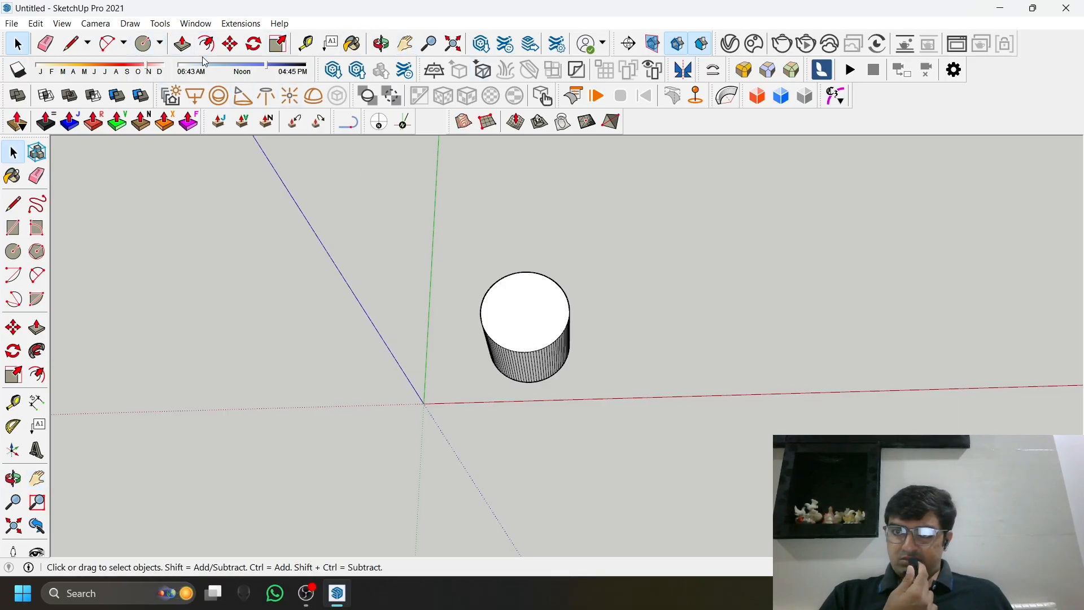
Try to draw a coarse freehand circle across the red axis, beyond the cylinder from the origin, and undo it
click(145, 45)
scroll(92, 300, down, 2)
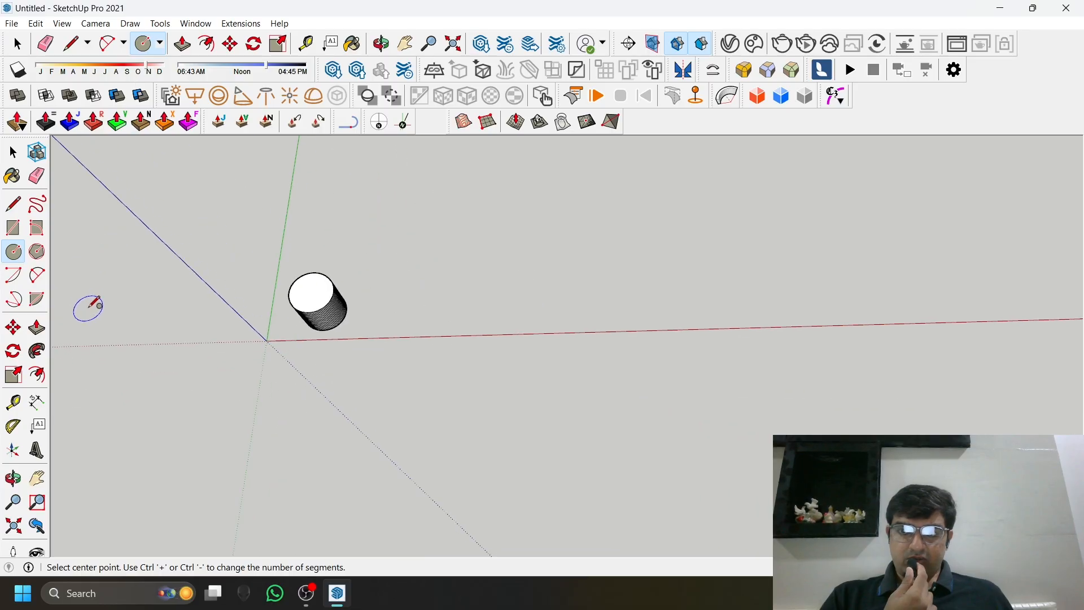
scroll(89, 309, down, 1)
scroll(528, 317, up, 2)
scroll(326, 308, up, 1)
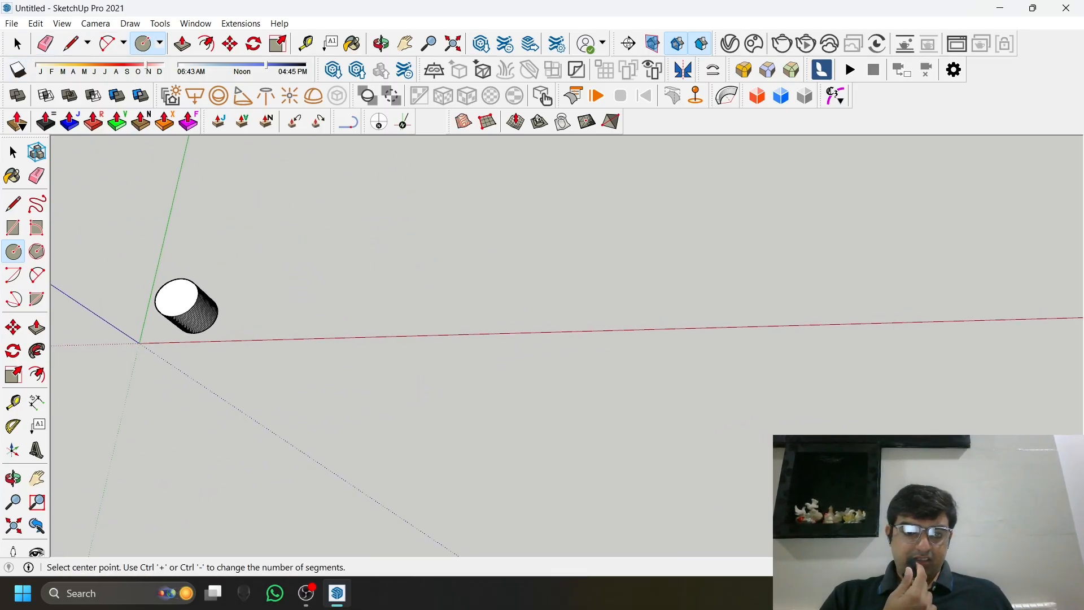
click(13, 153)
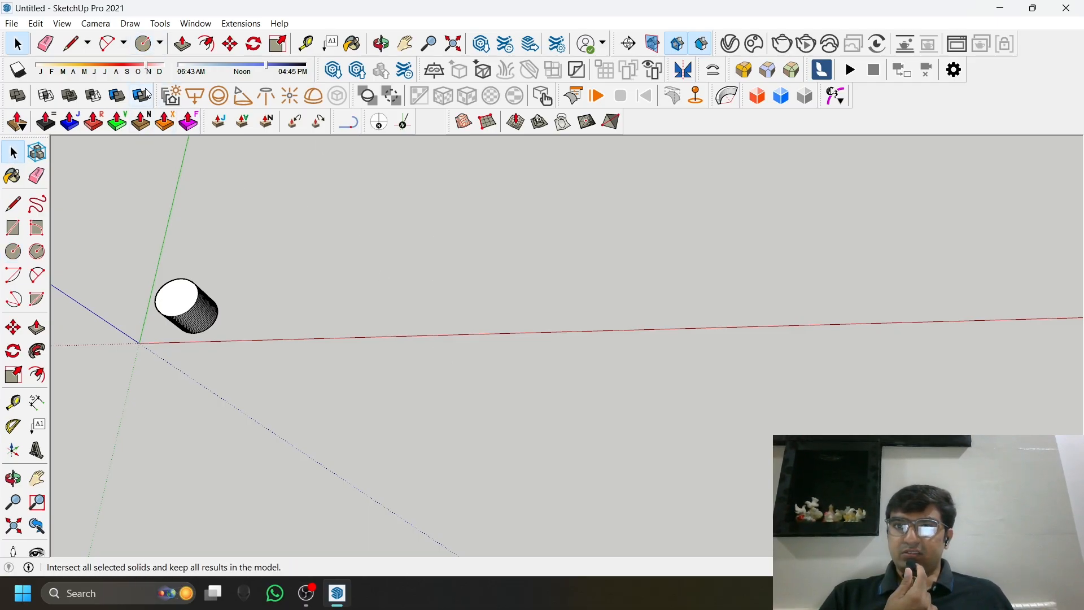
click(142, 48)
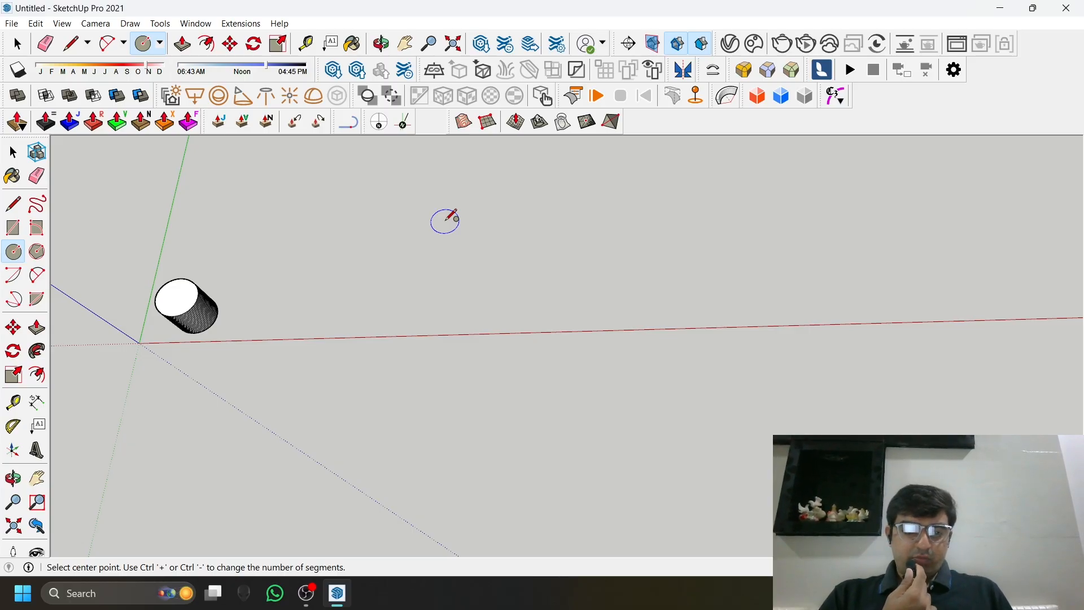
scroll(258, 320, up, 5)
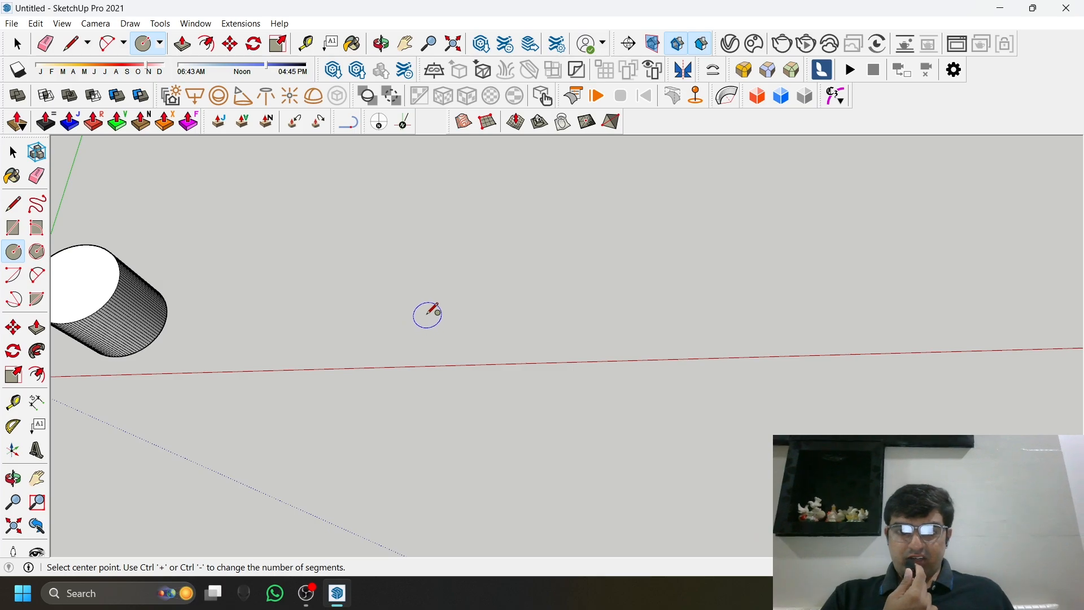
scroll(395, 310, up, 2)
scroll(410, 337, up, 2)
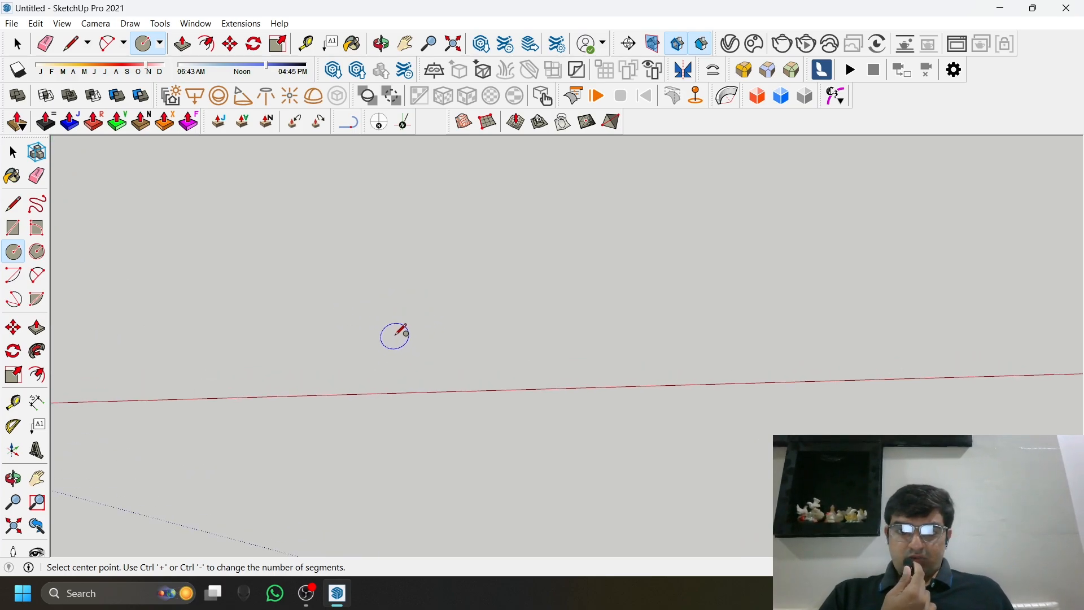
click(394, 326)
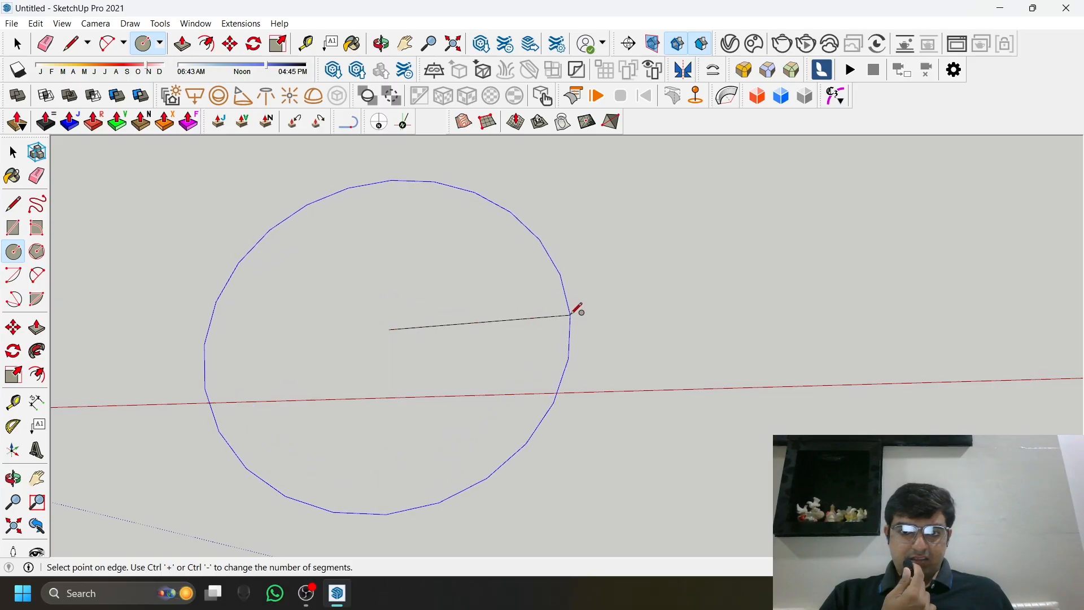
click(571, 315)
key(ctrl+z)
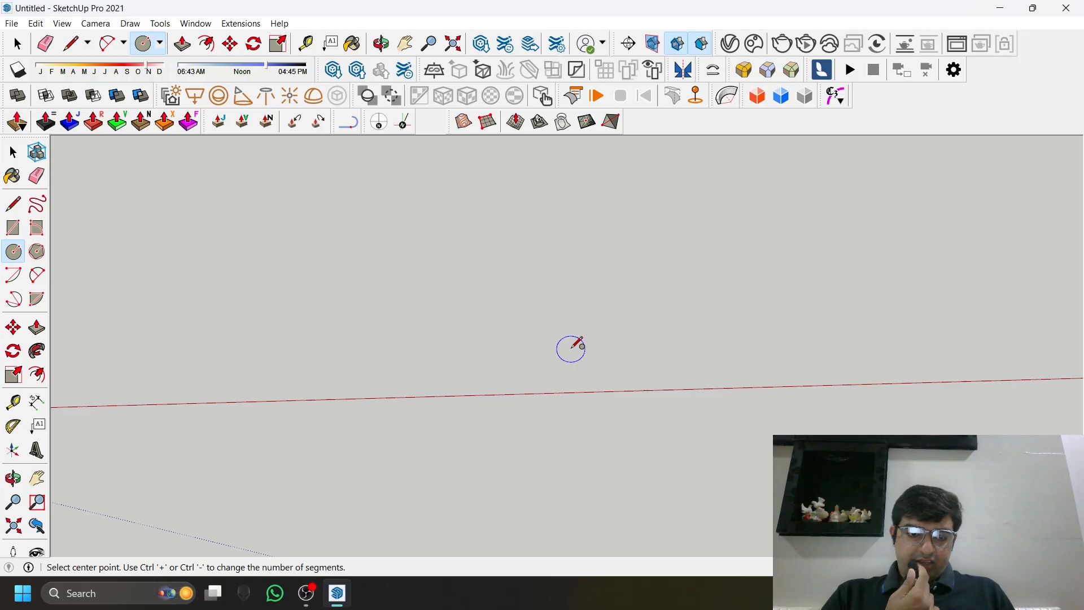
Draw a freehand circle with a higher segment count across the red axis, beyond the cylinder, wider than the cylinder
scroll(551, 330, up, 2)
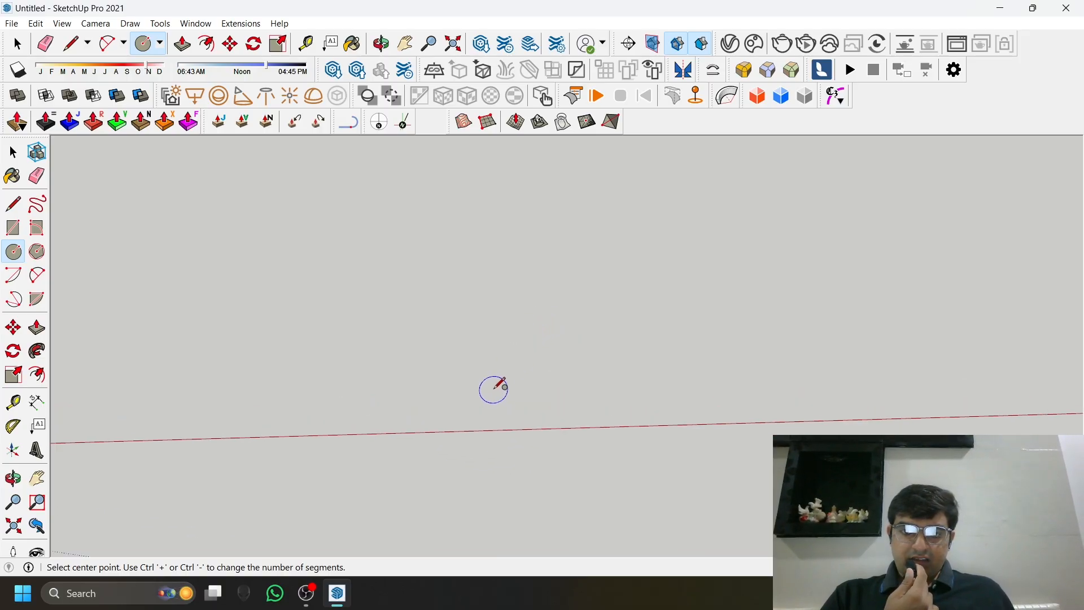
click(450, 362)
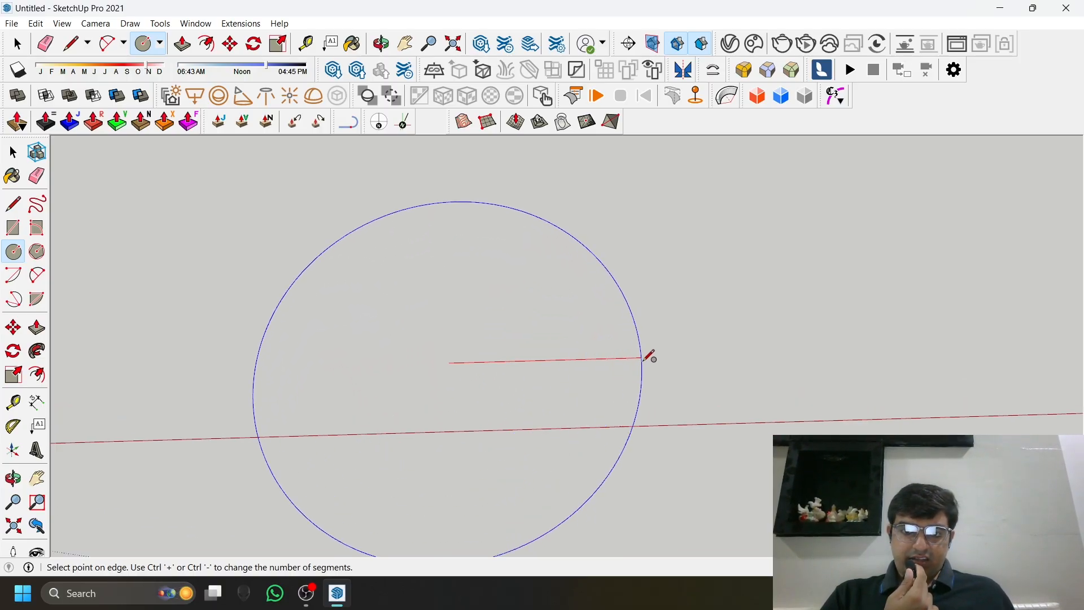
click(655, 358)
scroll(581, 430, down, 3)
middle_drag(581, 431, 562, 288)
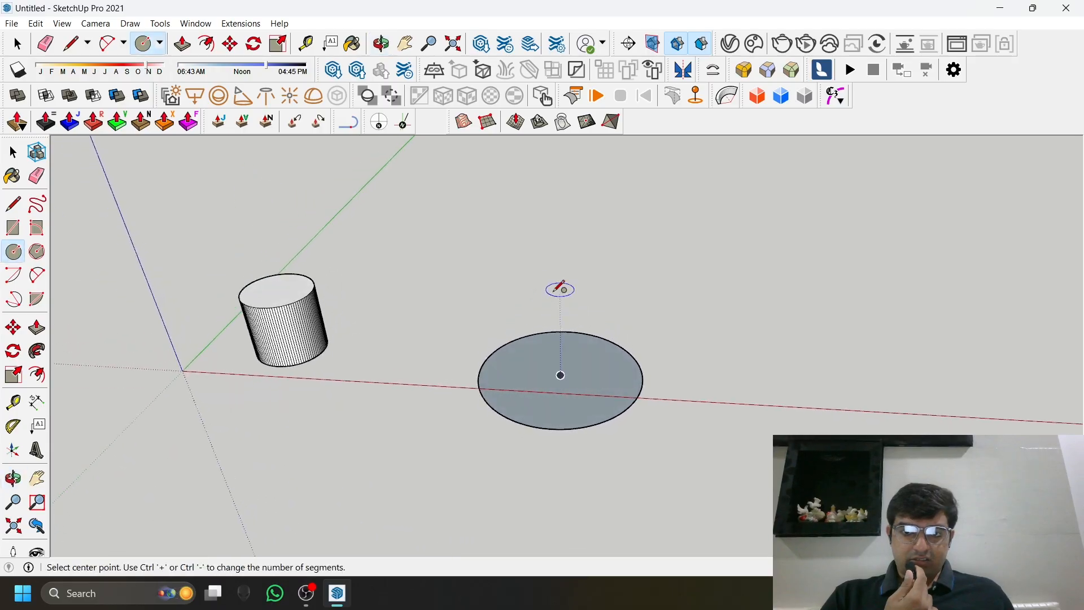
scroll(441, 418, up, 4)
scroll(442, 419, up, 1)
scroll(356, 310, down, 5)
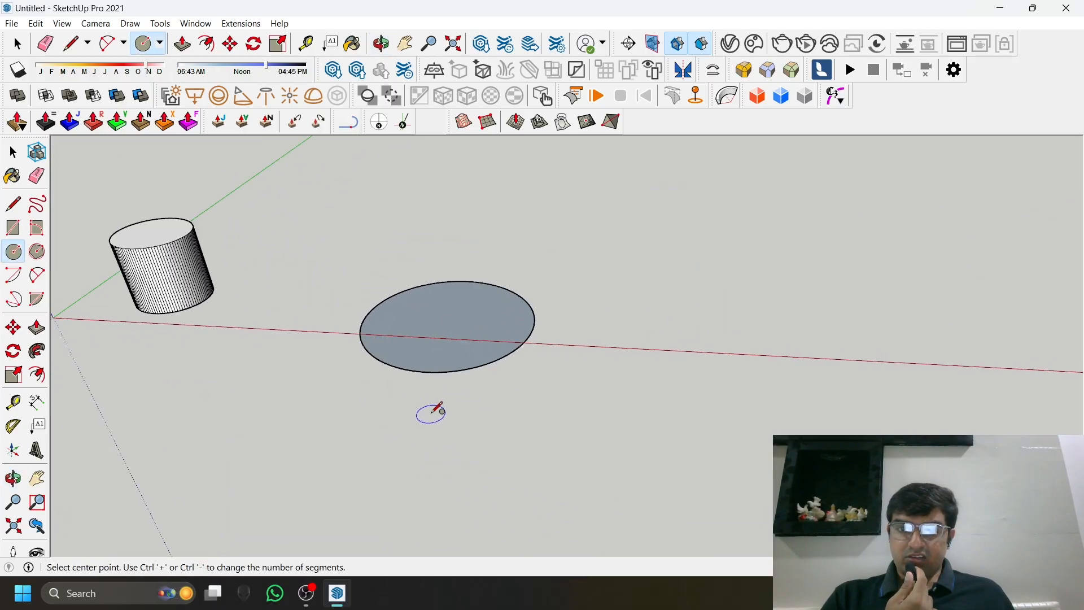
Extrude the new circle upward with Push/Pull into a low, wide cylinder
scroll(430, 411, down, 2)
click(182, 43)
click(419, 370)
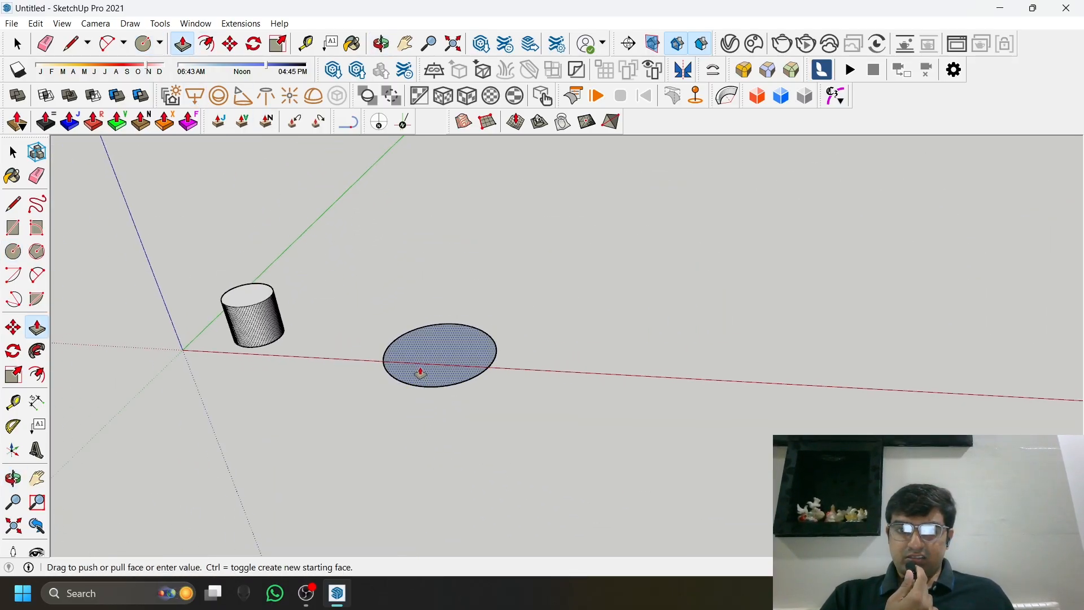
scroll(323, 319, up, 2)
click(230, 307)
scroll(448, 438, up, 2)
middle_drag(448, 439, 504, 305)
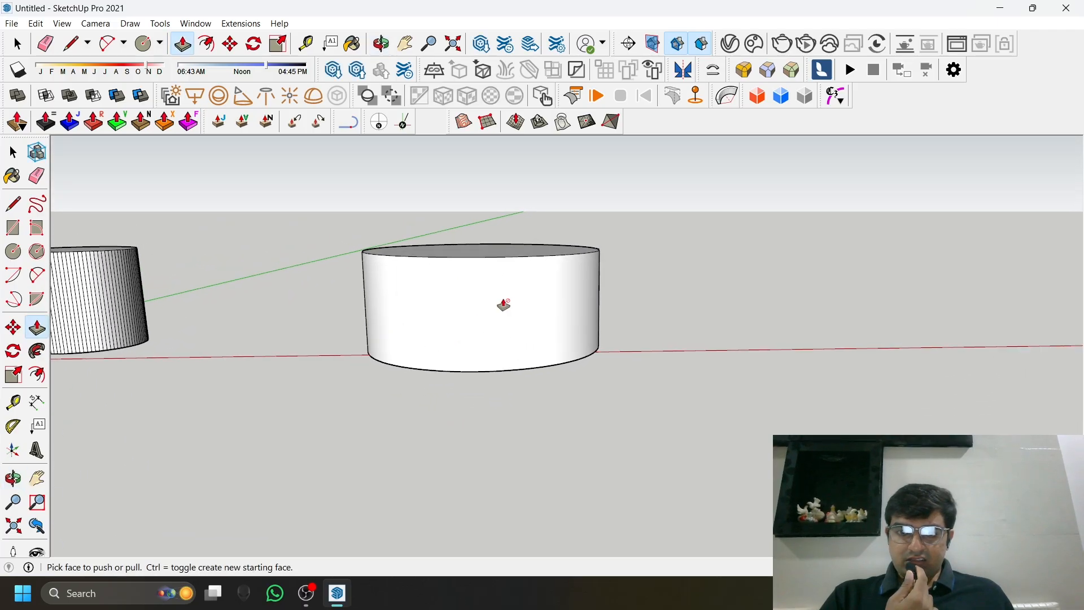
middle_drag(411, 315, 620, 363)
scroll(620, 363, down, 4)
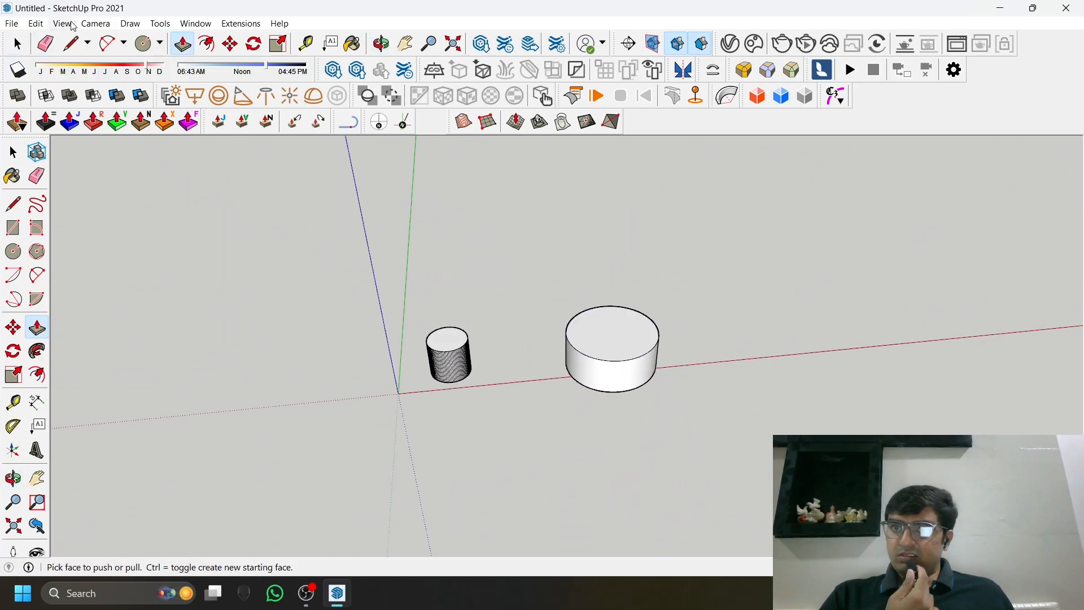
Draw a freehand two-point arc on the ground between the two cylinders, bulging away from the red axis
click(108, 44)
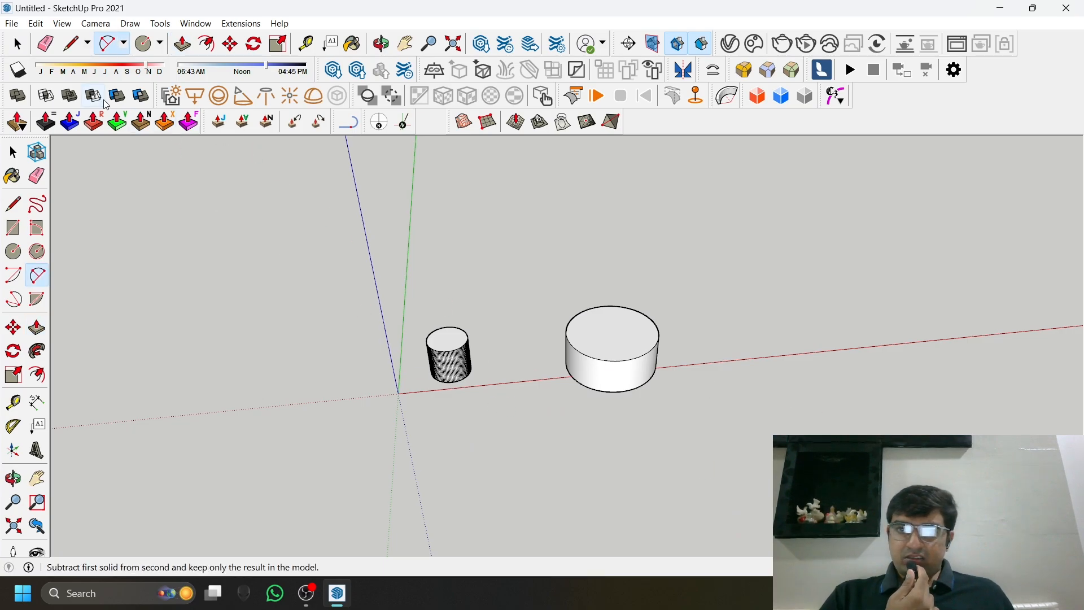
scroll(506, 299, up, 2)
scroll(514, 361, up, 3)
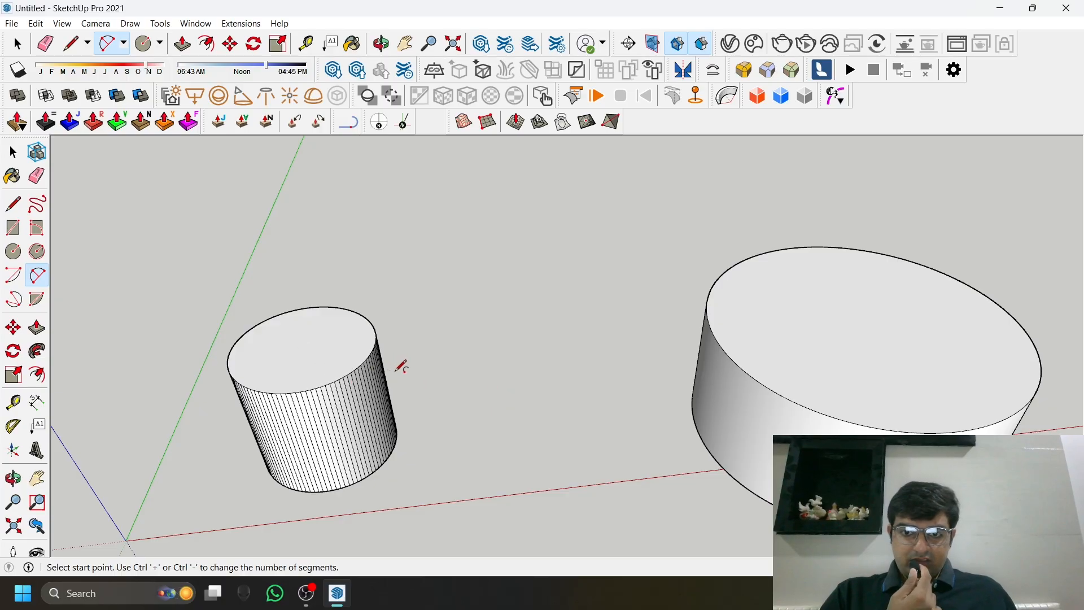
click(440, 370)
click(555, 362)
scroll(535, 323, up, 4)
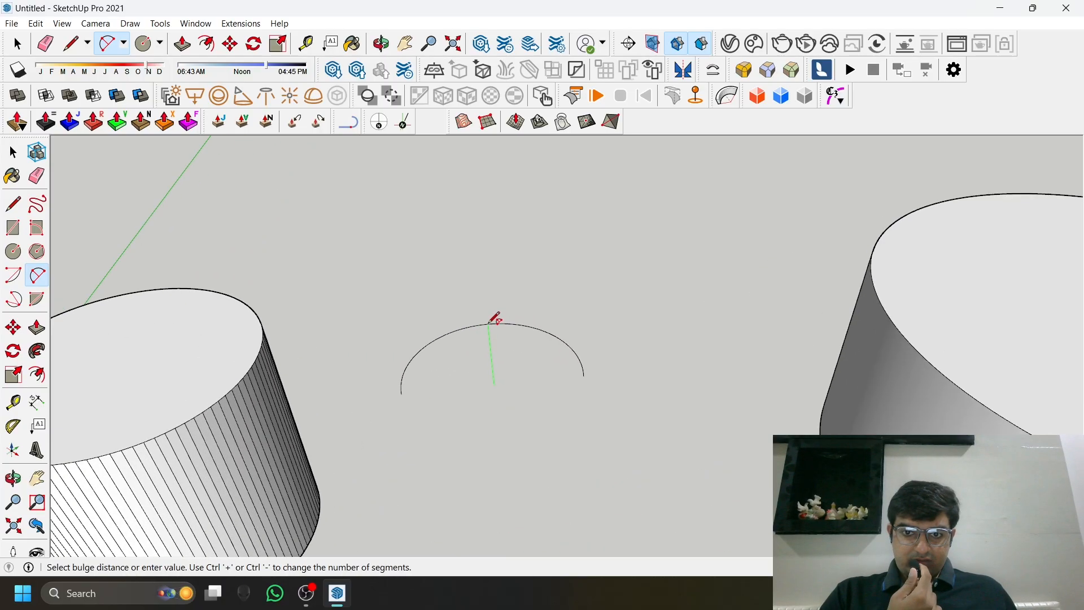
click(497, 308)
middle_drag(547, 353, 485, 305)
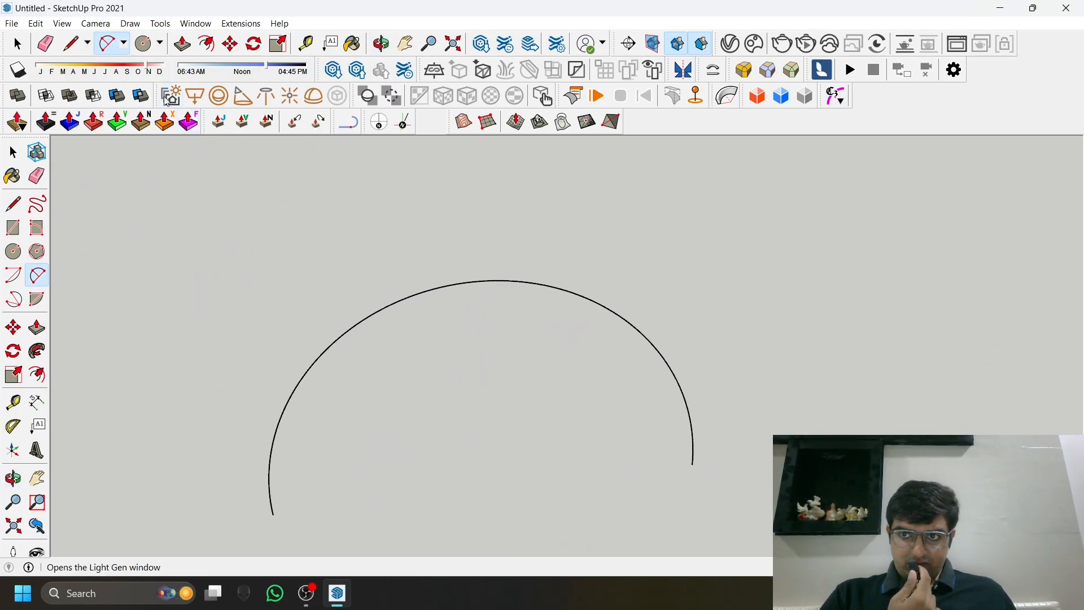
Try to draw a second two-point arc between the first arc and the wide cylinder
click(68, 44)
click(113, 44)
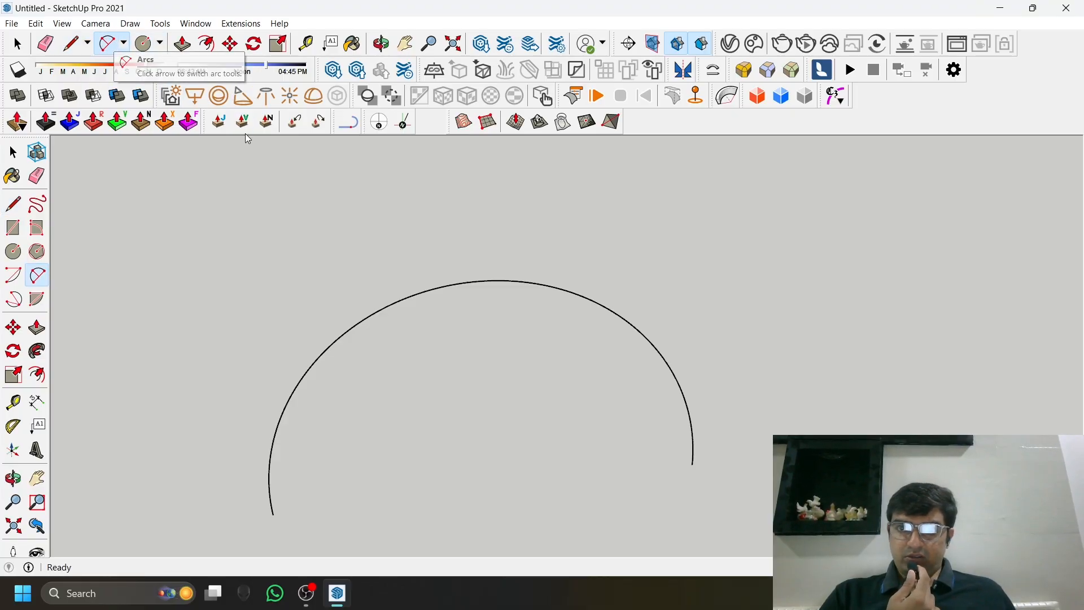
scroll(398, 283, down, 1)
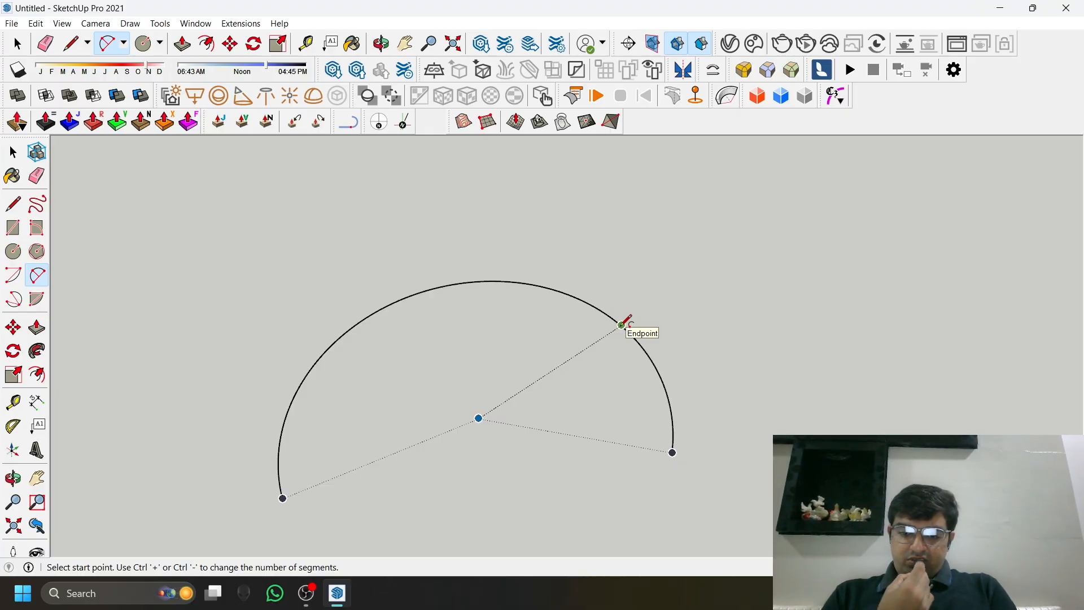
right_click(622, 324)
click(802, 332)
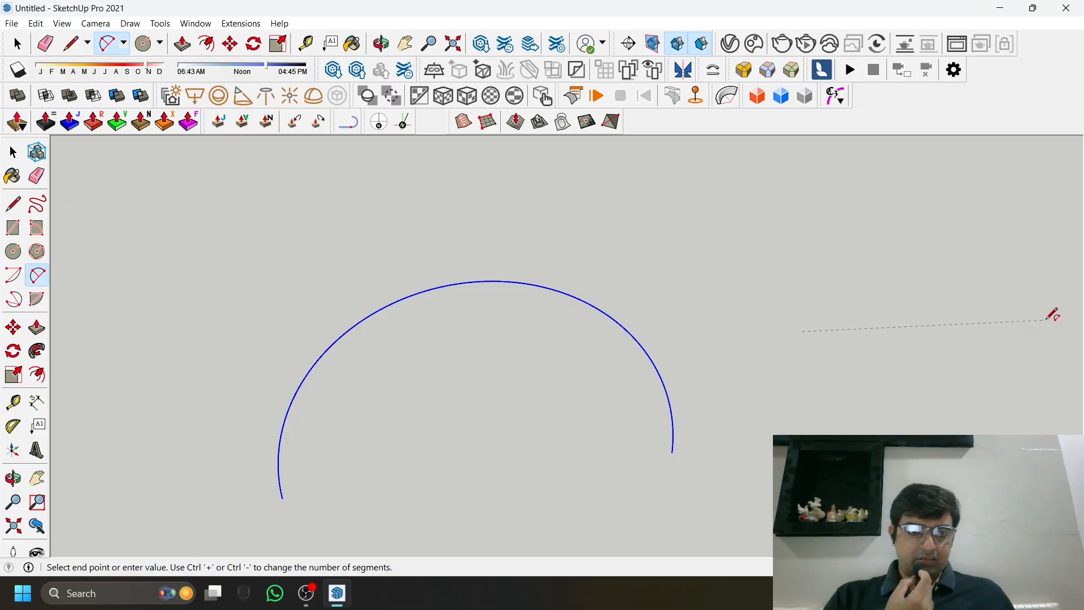
scroll(903, 354, down, 3)
scroll(960, 344, up, 1)
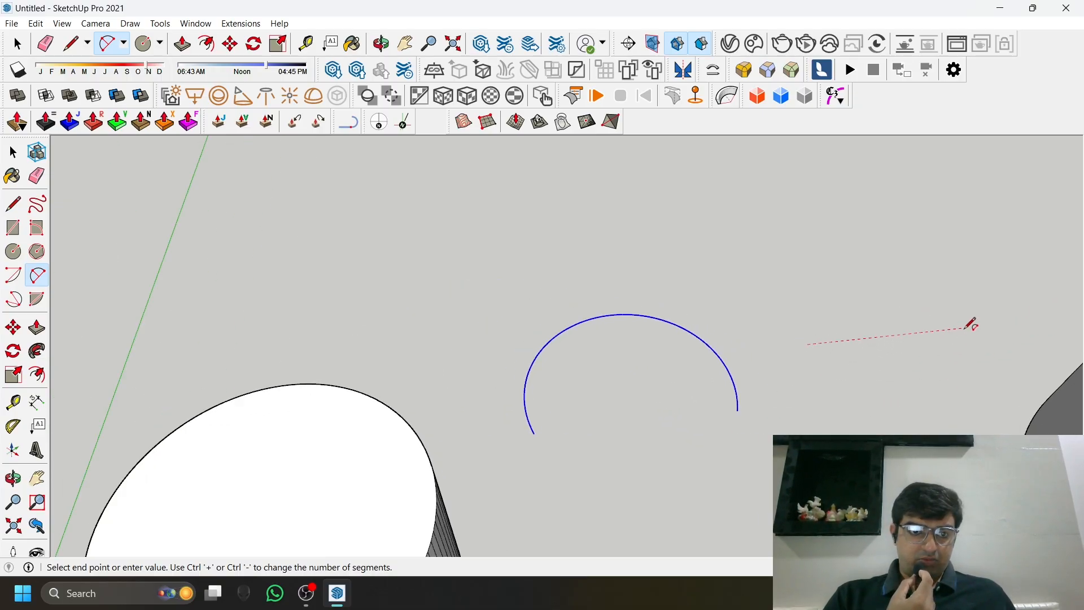
click(965, 328)
click(841, 252)
scroll(814, 288, up, 4)
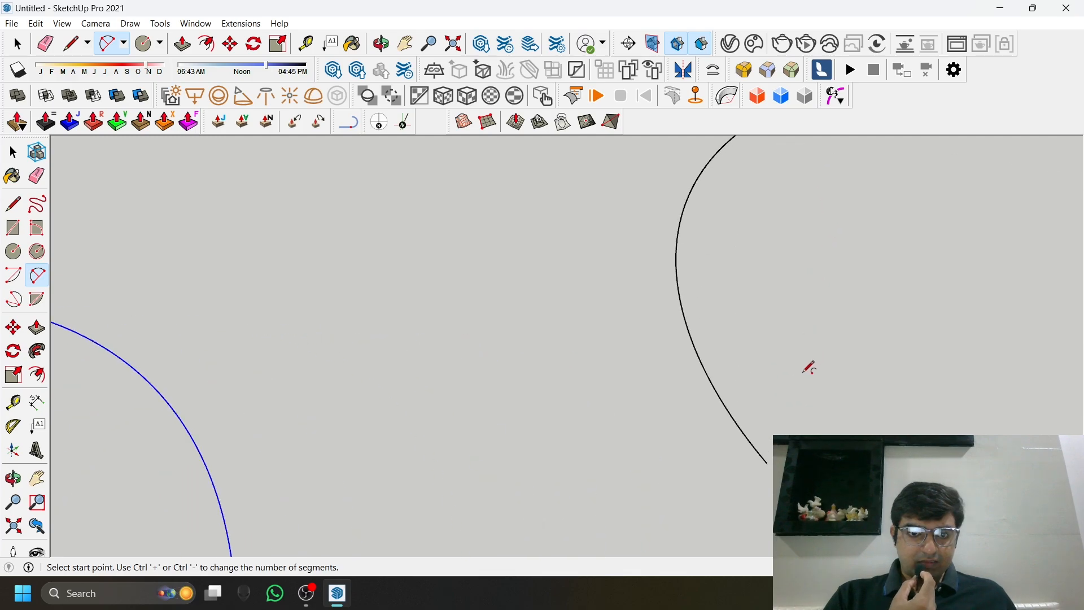
scroll(792, 370, down, 3)
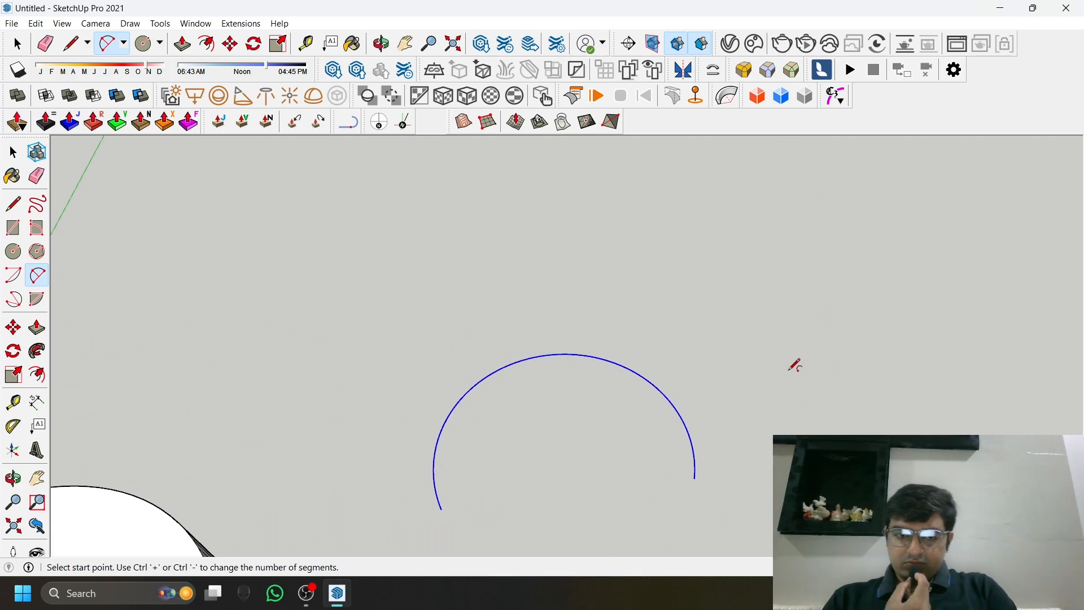
Draw a smaller two-point arc with a low segment count inside the existing smooth arc, bulging the same way
click(73, 44)
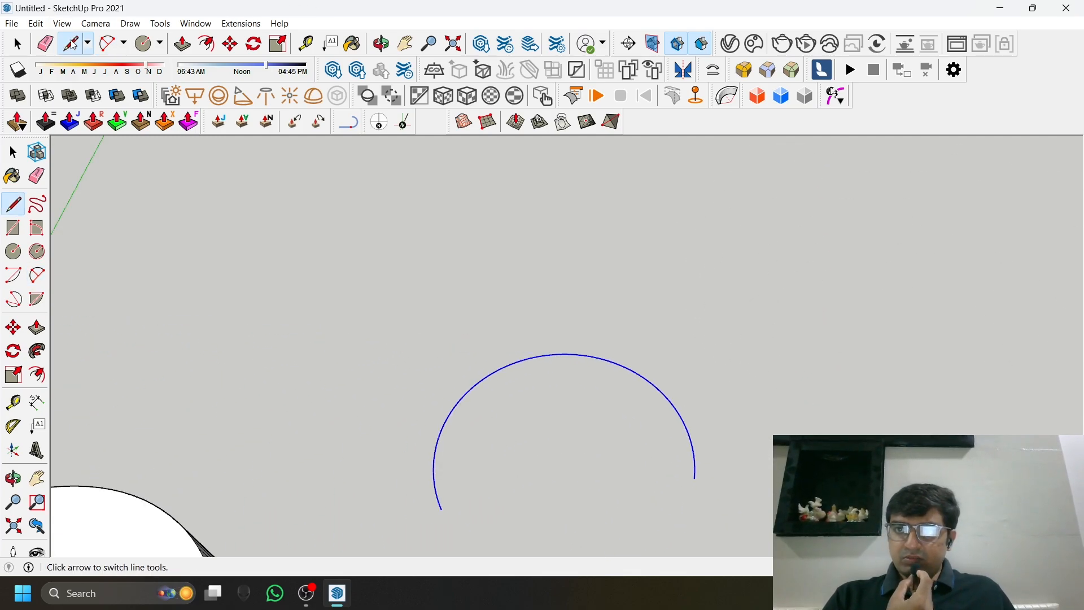
click(107, 48)
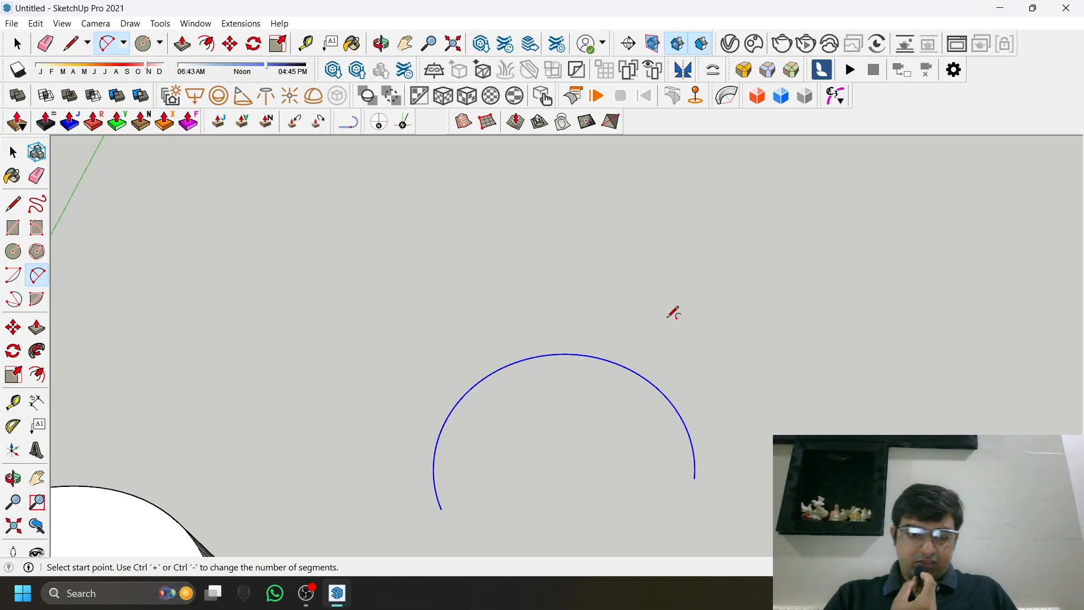
click(495, 483)
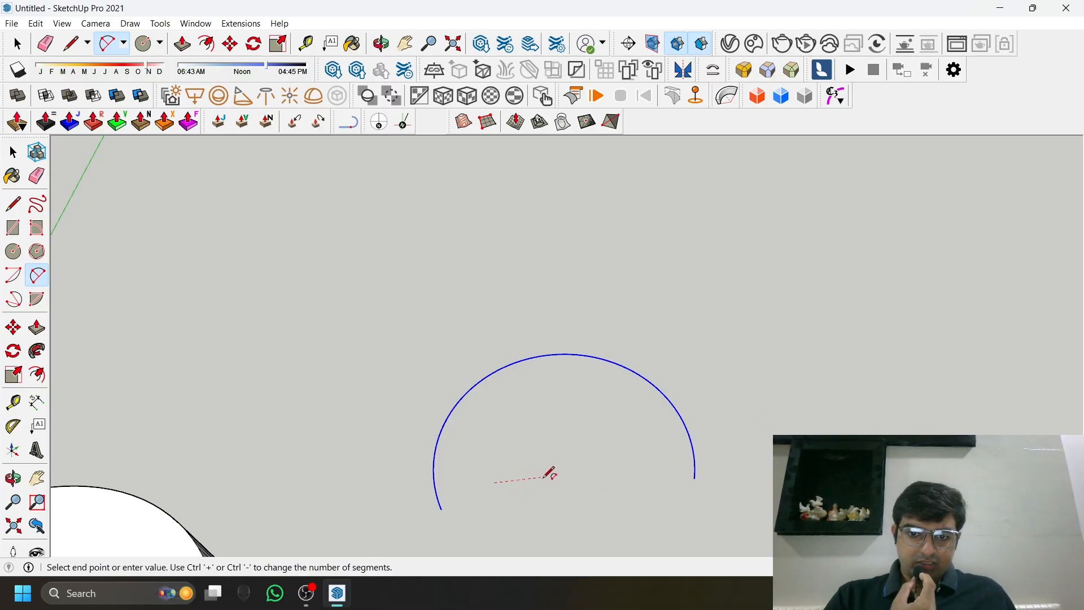
click(643, 461)
scroll(564, 431, up, 6)
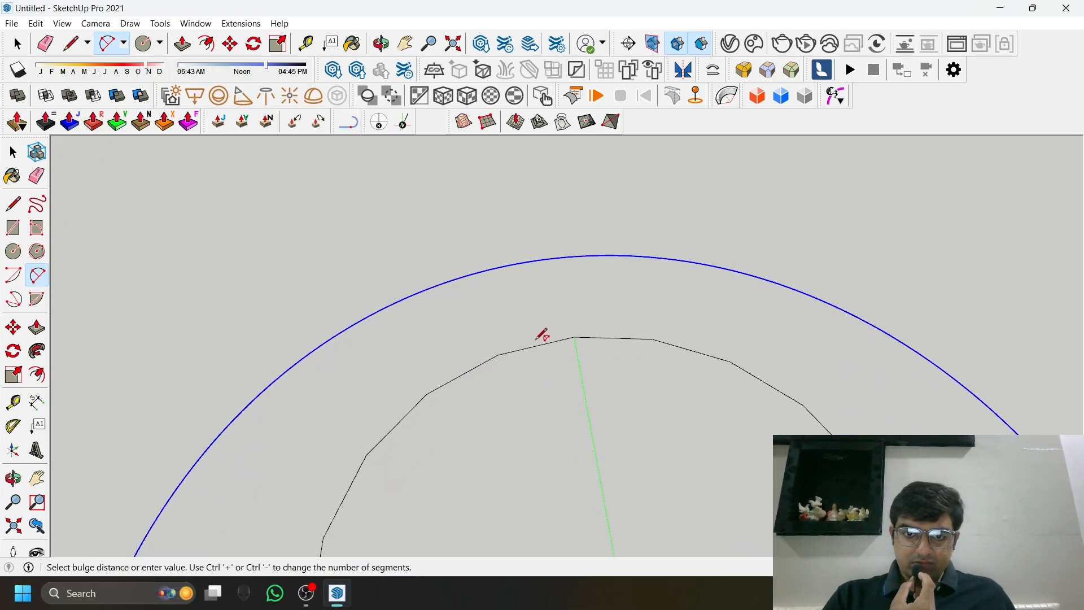
click(542, 334)
scroll(554, 297, down, 6)
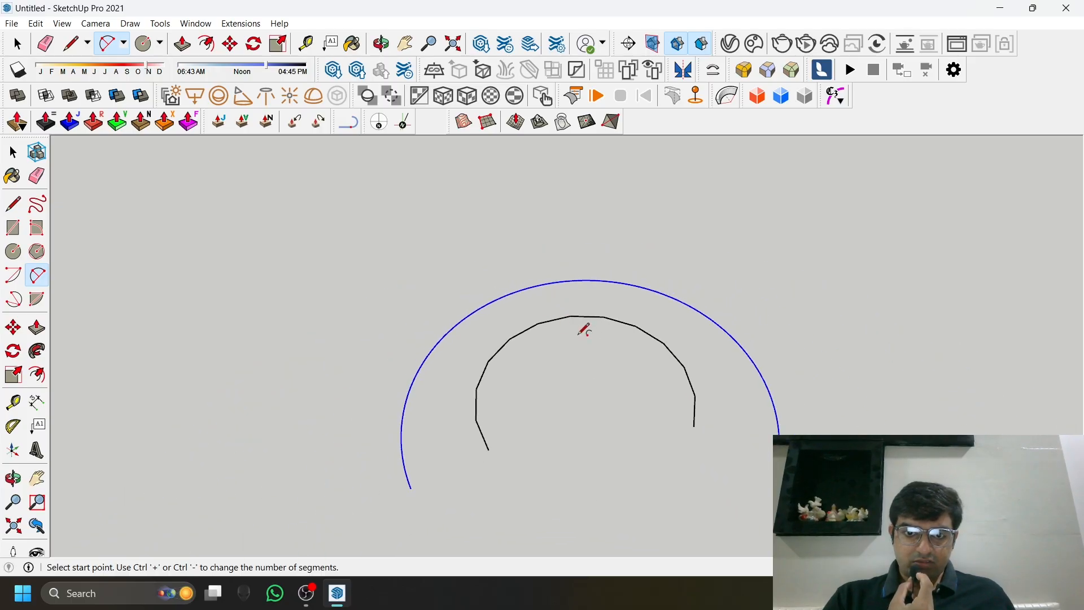
scroll(585, 331, down, 8)
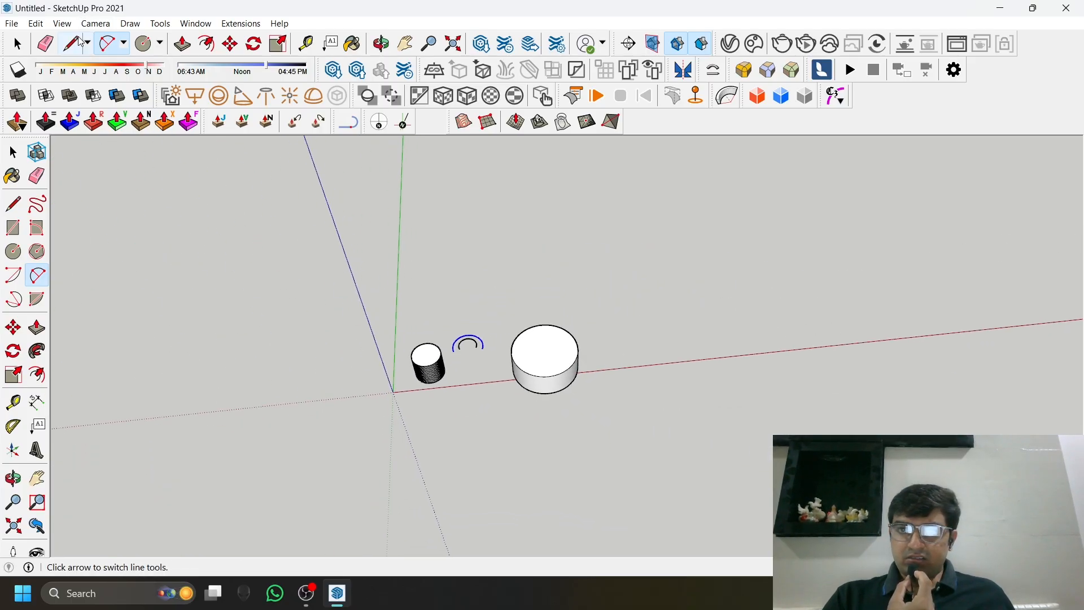
Draw a freehand circle with a low segment count across the red axis, just beyond the wide smooth cylinder
click(141, 43)
scroll(593, 368, up, 7)
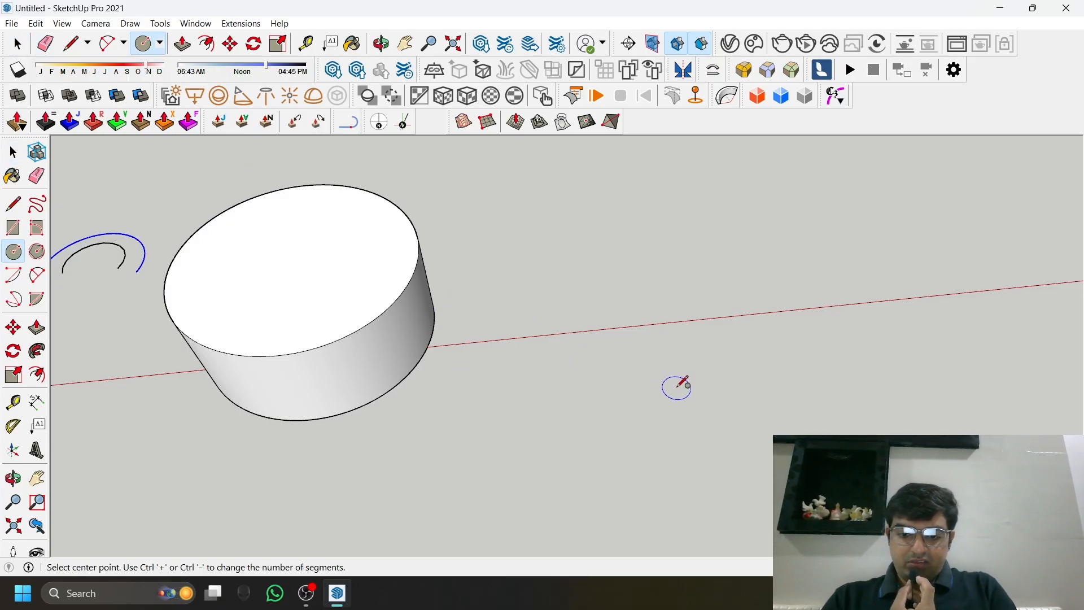
scroll(684, 387, up, 5)
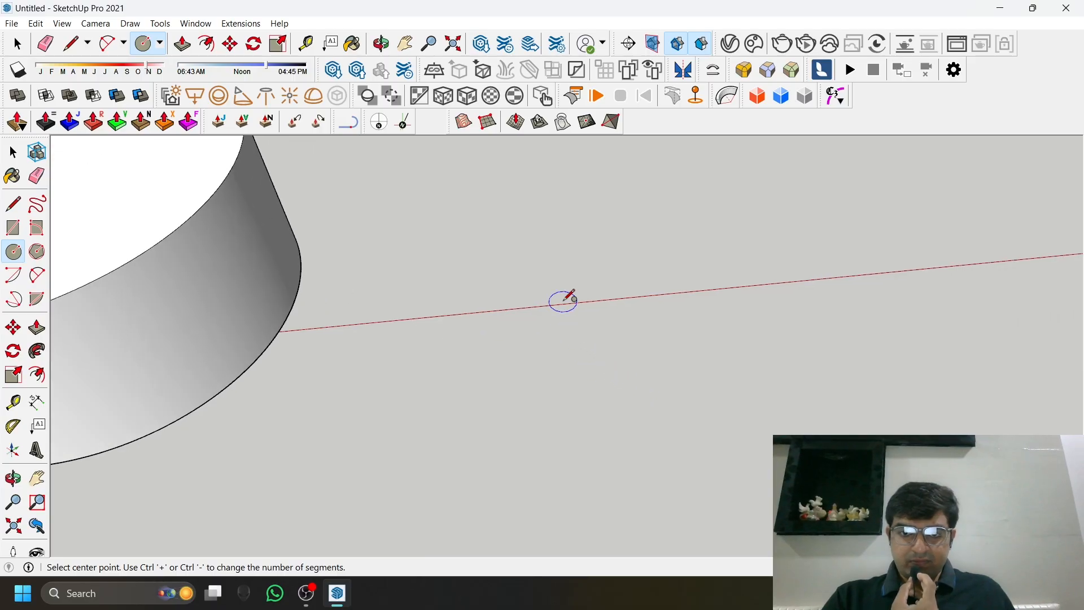
click(564, 299)
click(764, 281)
scroll(582, 328, down, 6)
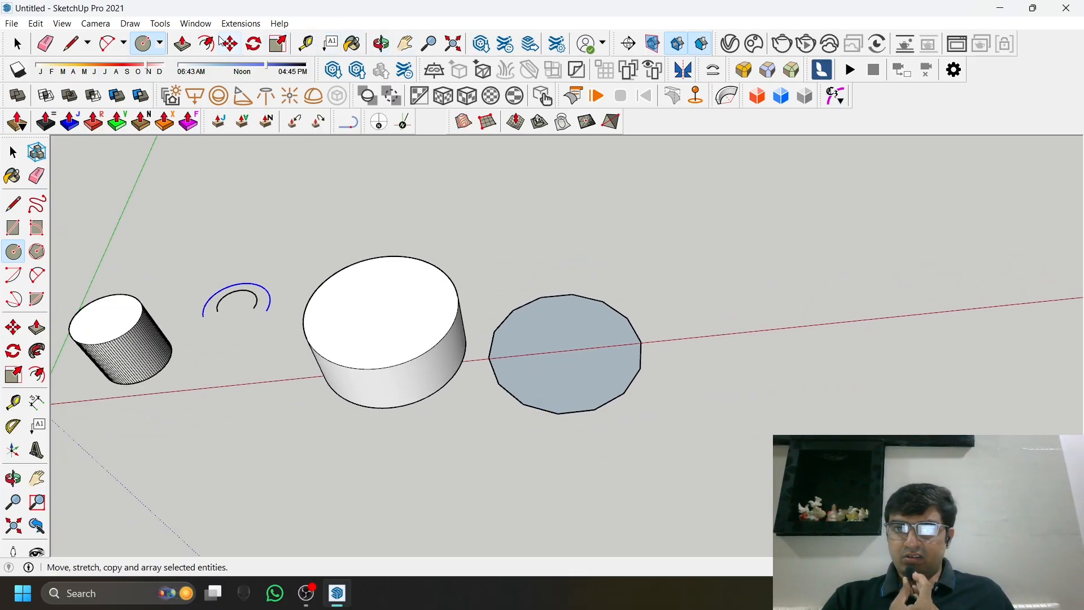
Extrude the coarse circle upward with Push/Pull into a low, wide cylinder beside the smooth one
key(p)
click(494, 370)
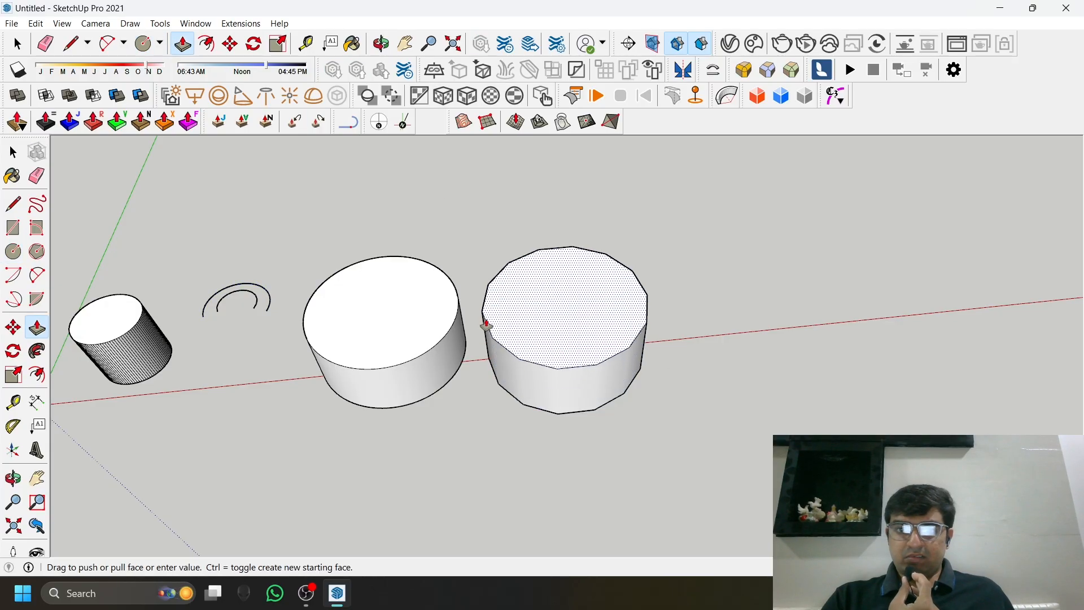
click(486, 325)
scroll(435, 322, down, 2)
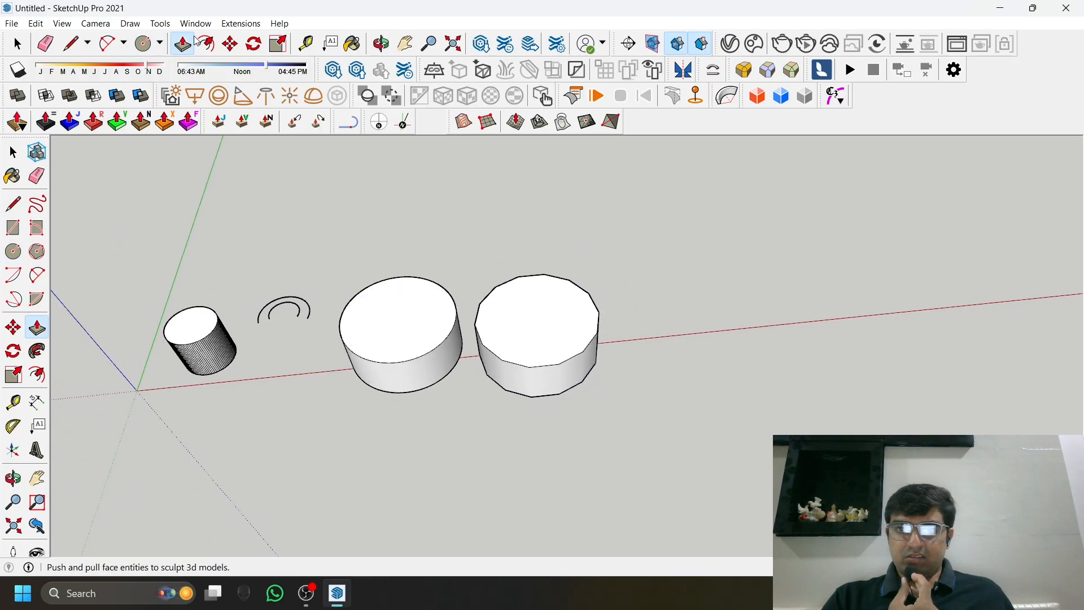
Draw a circle with 3 segments across the red axis beyond the coarse cylinder, forming a triangle
click(145, 44)
scroll(650, 339, up, 3)
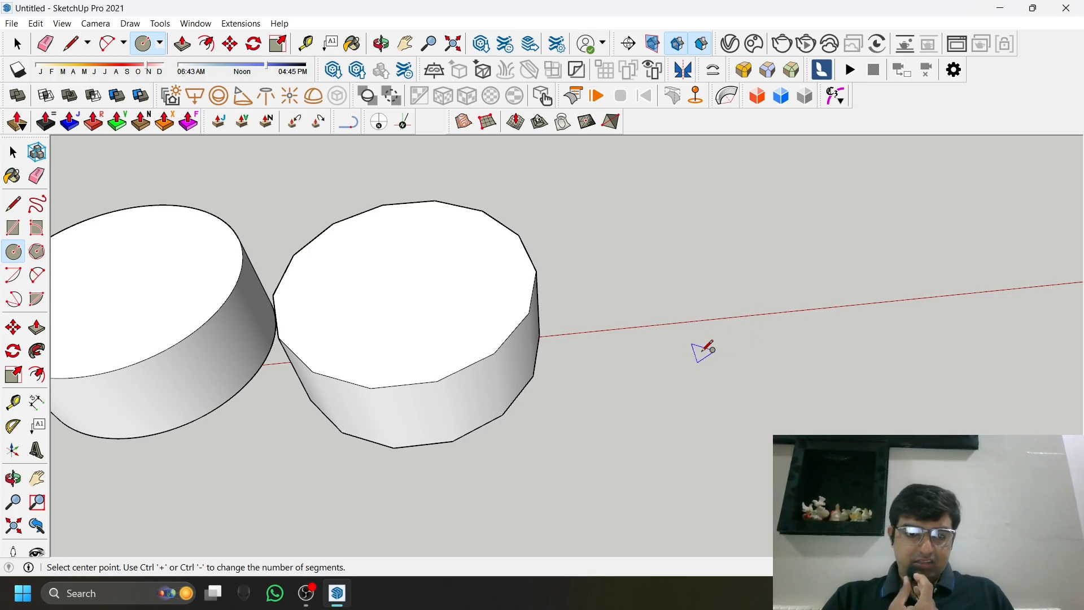
click(681, 354)
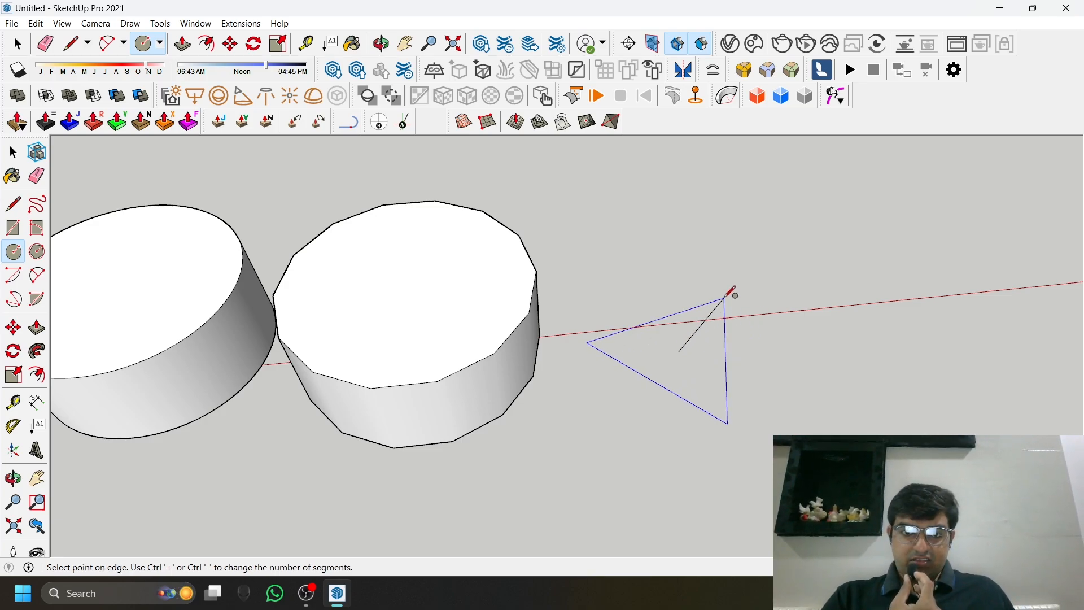
click(776, 310)
scroll(824, 389, down, 1)
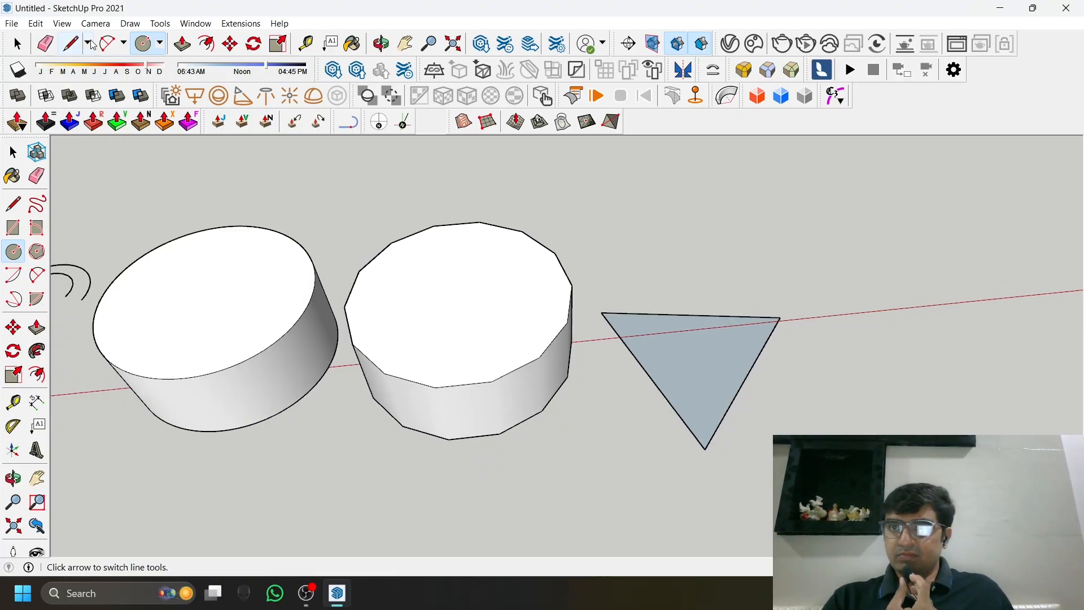
Draw a smaller circle with 4 segments next to the triangle, forming a square face
click(109, 50)
click(142, 51)
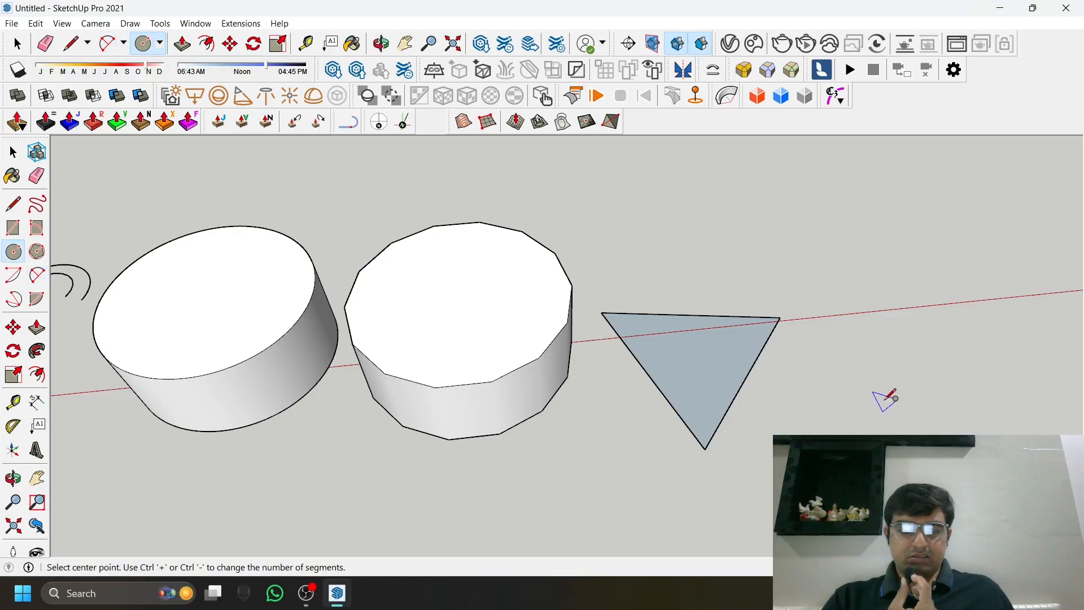
click(835, 357)
click(906, 350)
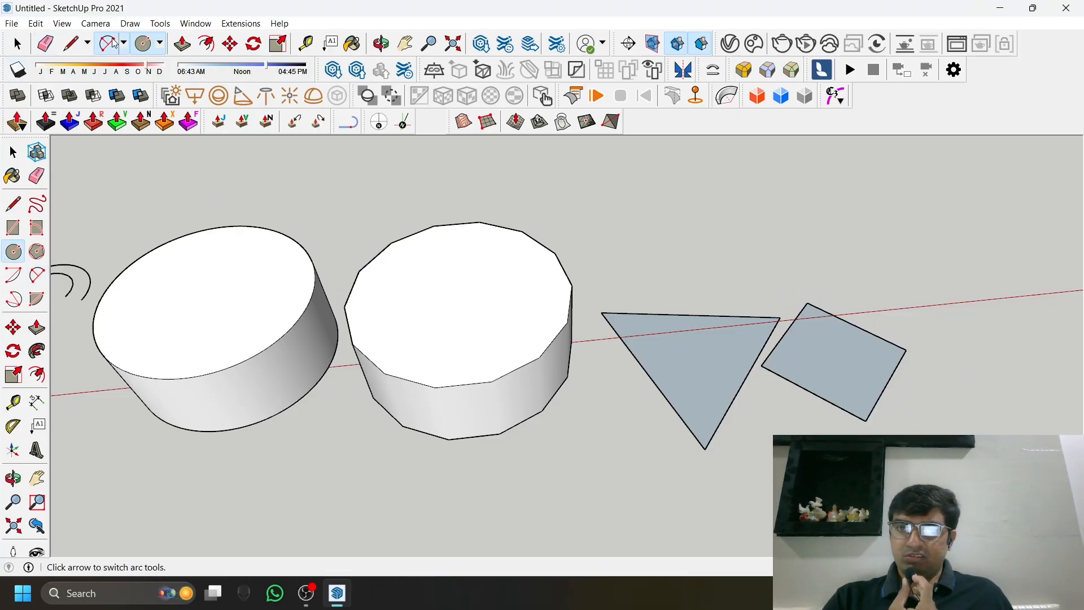
scroll(750, 340, down, 5)
Draw a circle with 5 segments beyond the square face, forming a pentagon on the ground
scroll(706, 305, up, 5)
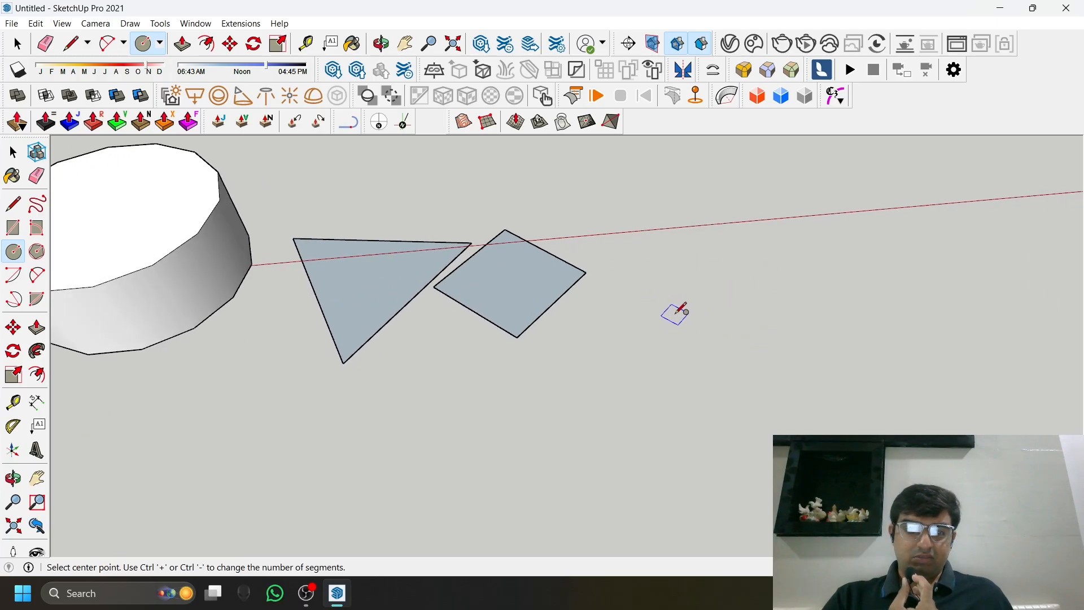
click(647, 302)
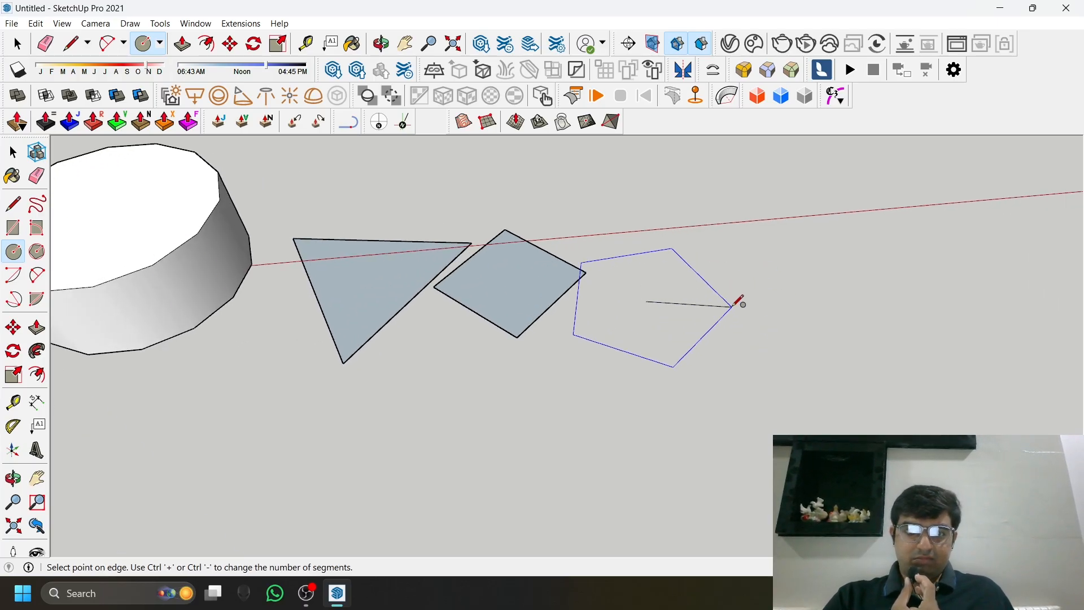
click(725, 310)
scroll(705, 356, down, 3)
scroll(648, 425, down, 3)
scroll(301, 417, up, 6)
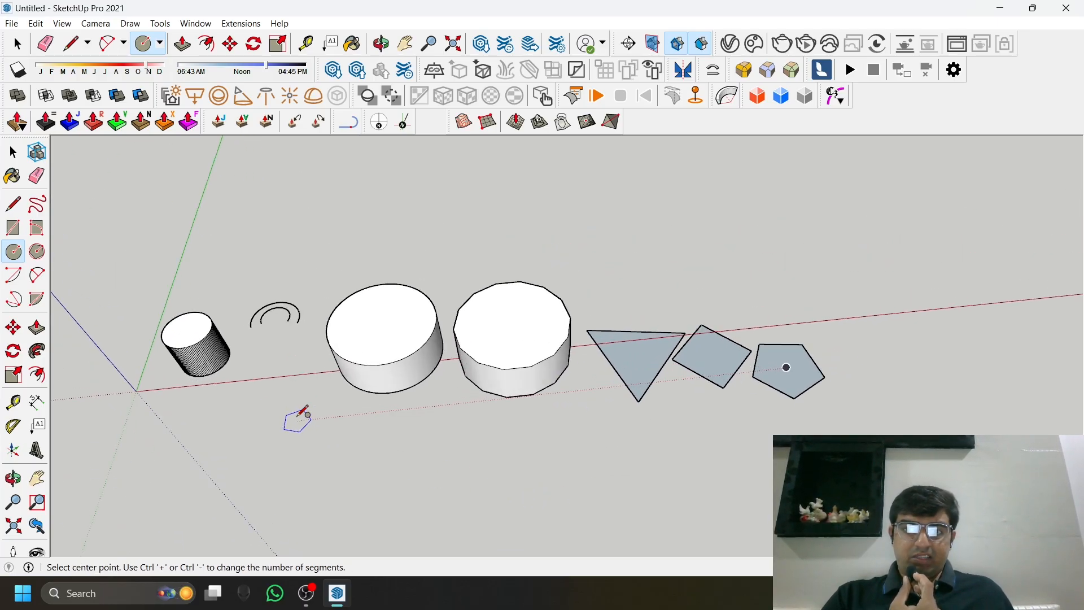
scroll(342, 370, down, 4)
scroll(403, 366, down, 1)
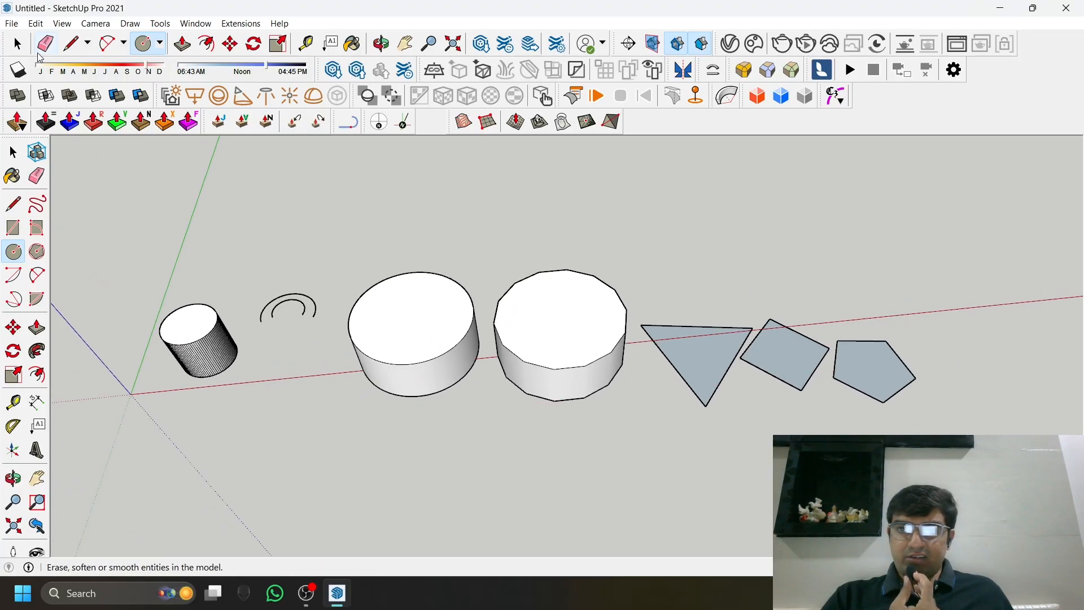
Compare the striped side of the narrow cylinder with the sides of the two wide cylinders from a lower angle
key(space)
scroll(407, 361, up, 5)
middle_drag(407, 356, 445, 257)
scroll(561, 426, down, 5)
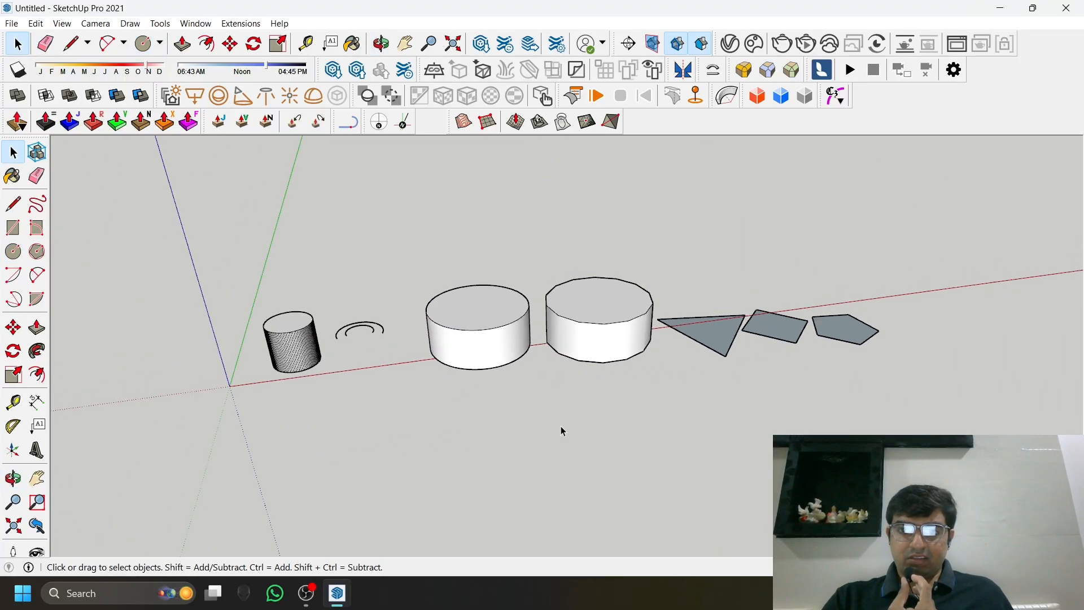
scroll(246, 304, up, 4)
scroll(246, 304, down, 2)
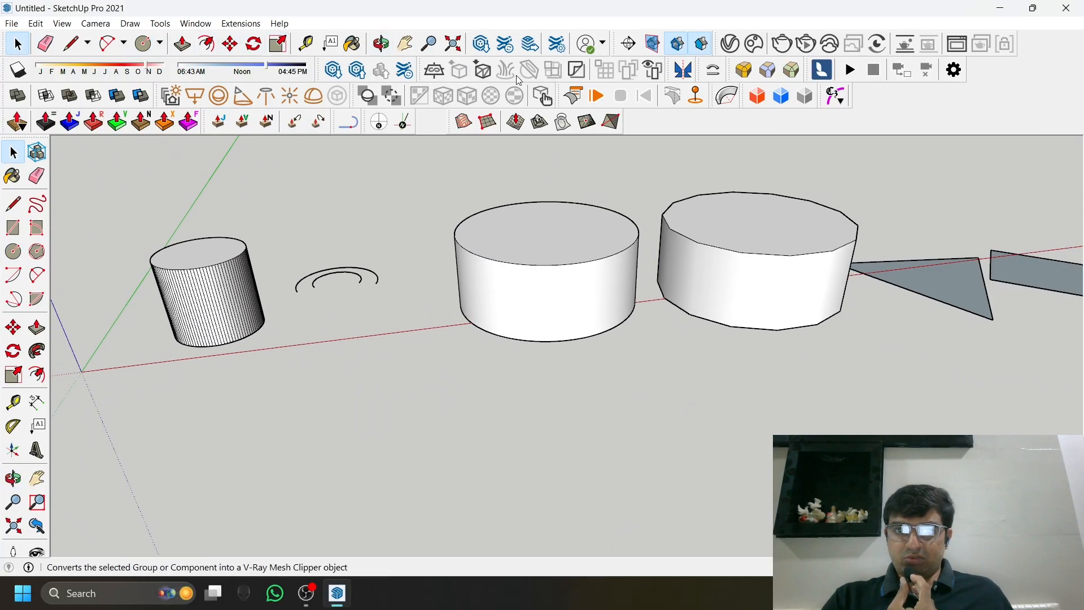
click(406, 43)
drag(306, 217, 540, 283)
scroll(283, 189, up, 2)
click(15, 50)
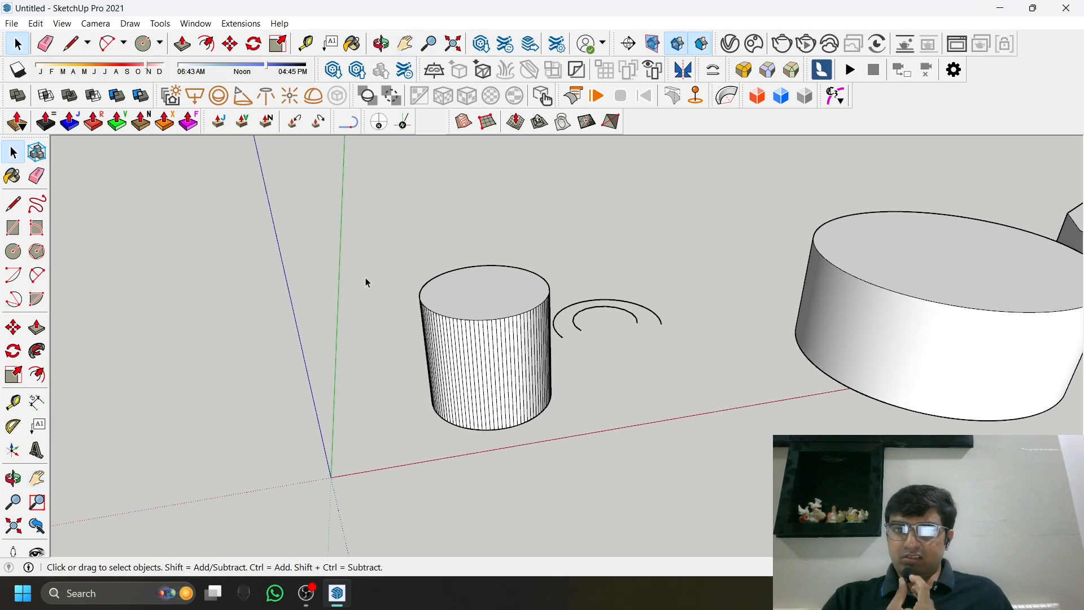
Apply Soften/Smooth Edges to the whole narrow cylinder near the origin to hide its vertical side lines
middle_drag(676, 467, 439, 317)
scroll(470, 317, up, 2)
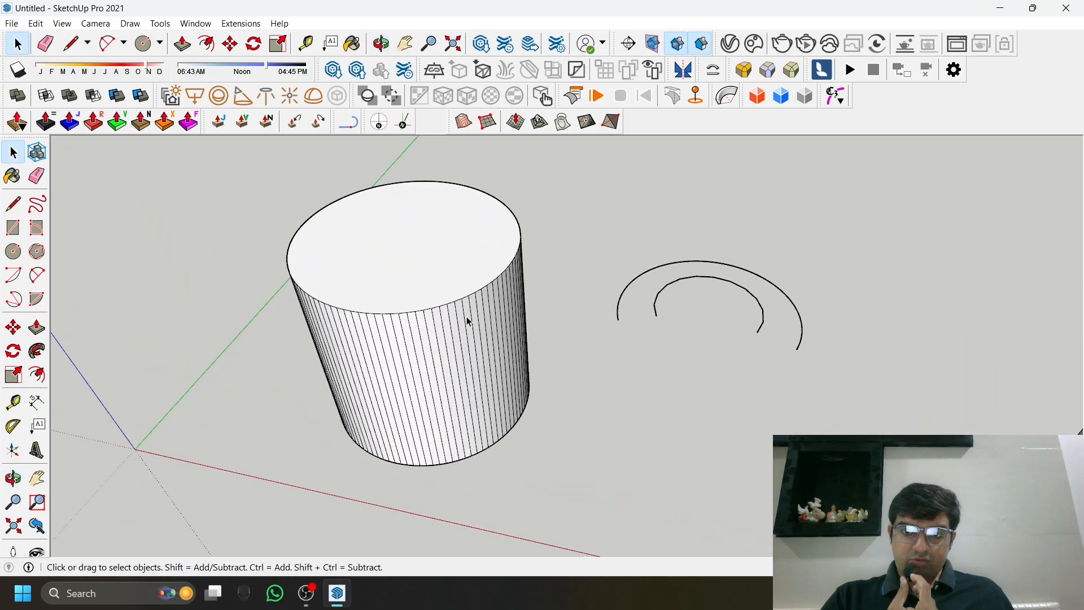
scroll(447, 303, down, 2)
scroll(379, 328, up, 4)
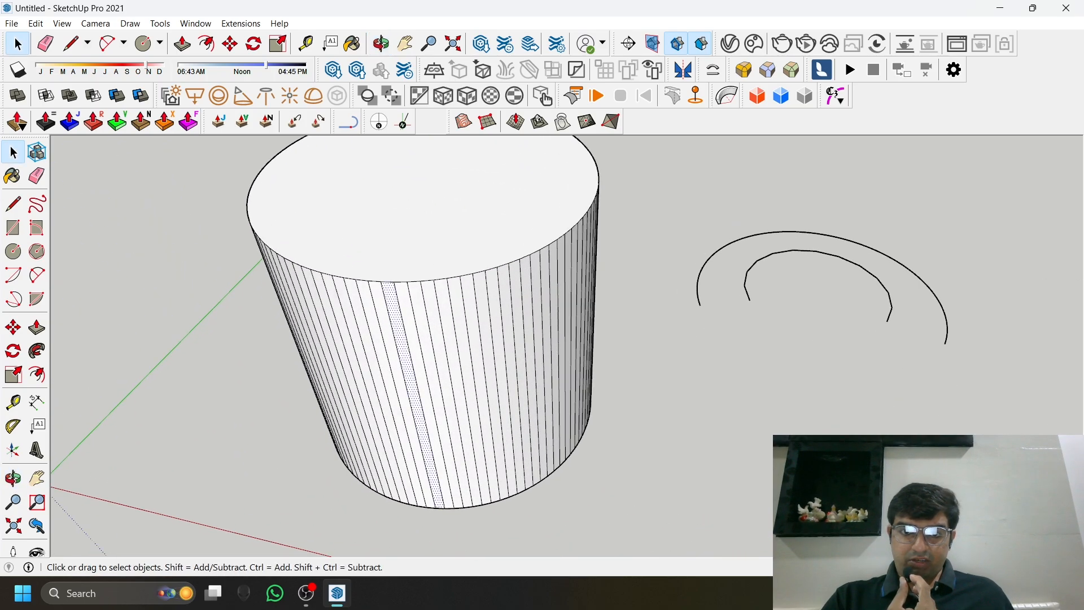
scroll(472, 355, down, 3)
triple_click(458, 275)
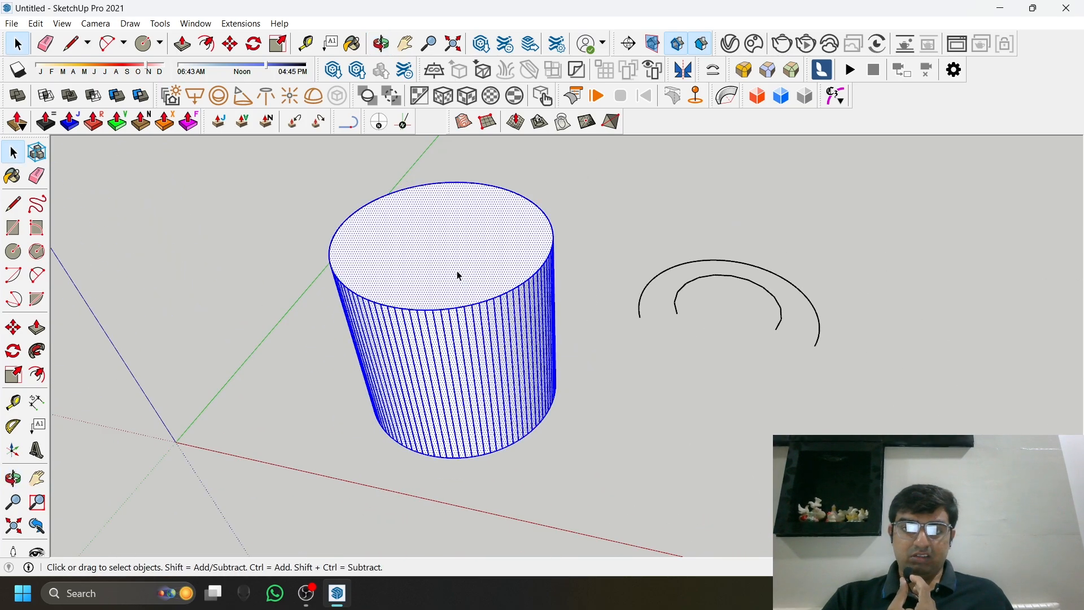
right_click(422, 271)
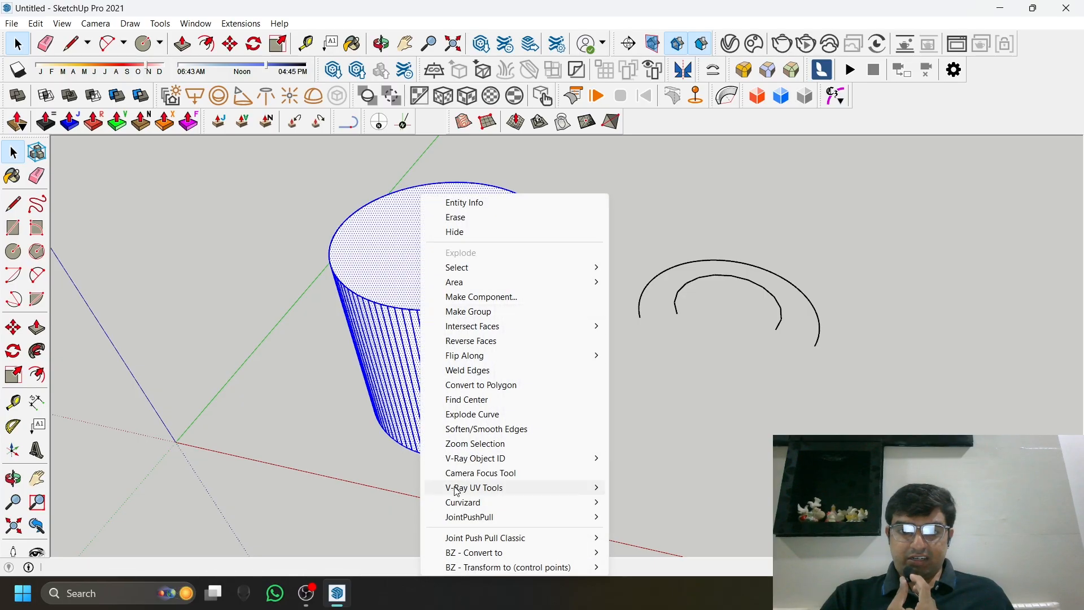
click(509, 435)
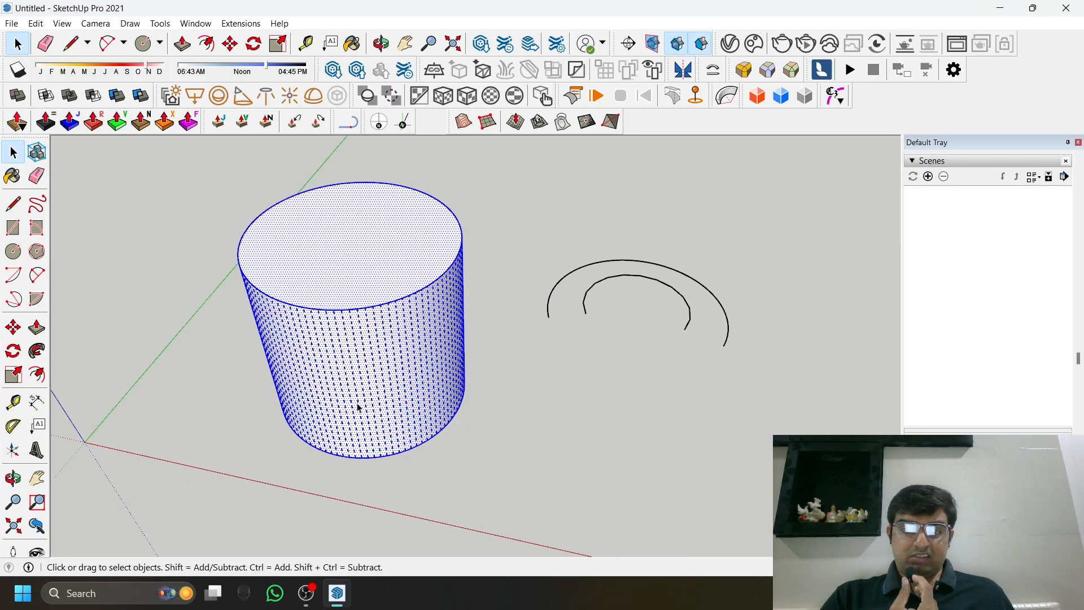
scroll(362, 412, down, 2)
click(491, 466)
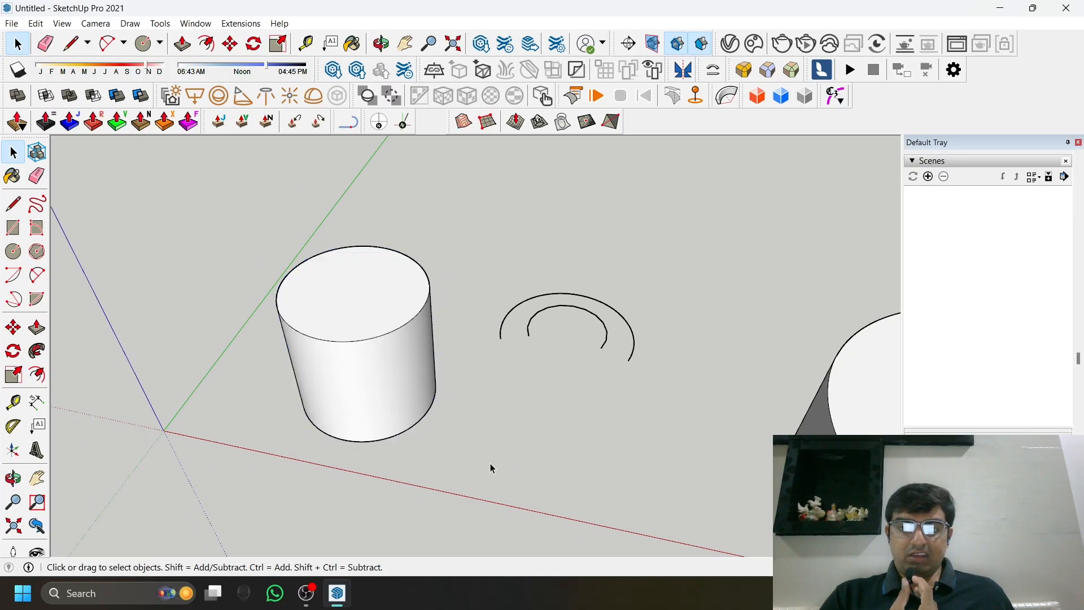
Raise the top face of the narrow smoothed cylinder with Push/Pull to make it taller
click(183, 44)
drag(334, 293, 331, 235)
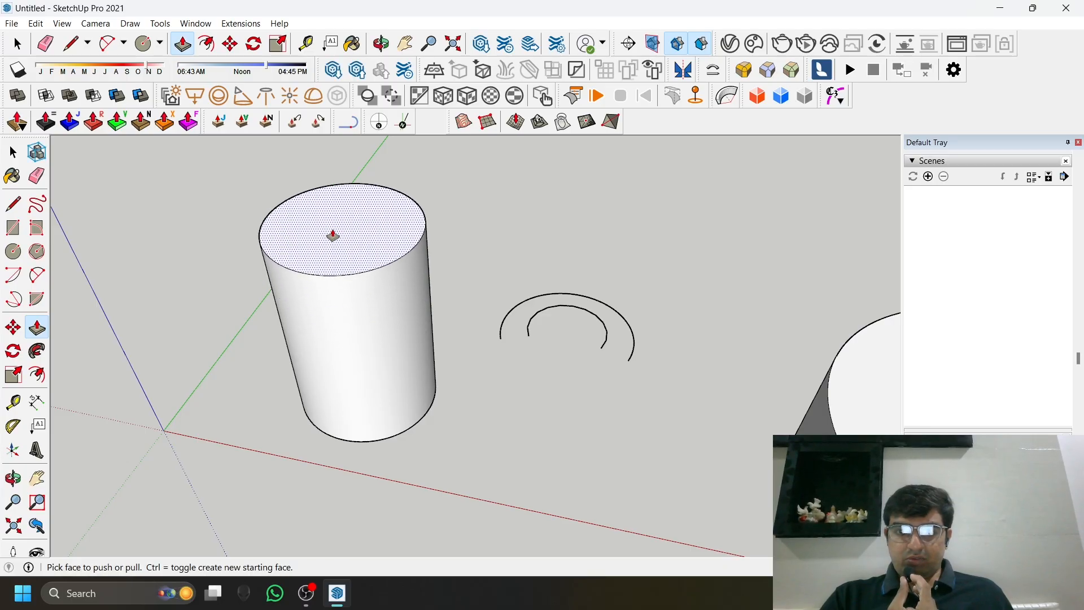
middle_drag(332, 235, 762, 250)
middle_drag(169, 316, 310, 293)
scroll(310, 283, down, 1)
click(18, 43)
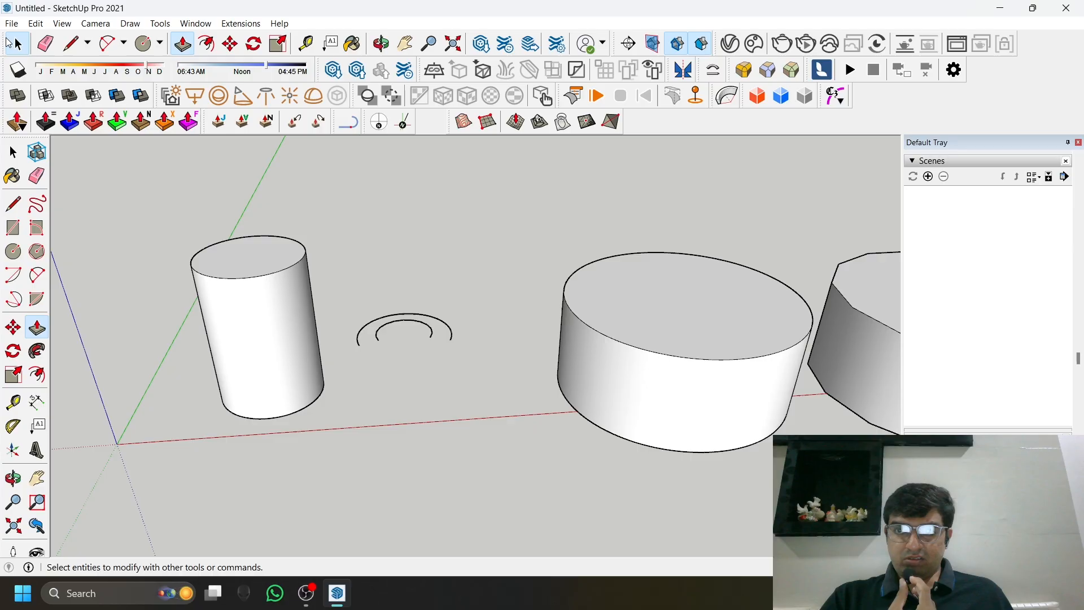
Examine the side of the wide smooth cylinder as one surface against the neighbouring coarse cylinder and the other shapes
scroll(271, 299, down, 5)
middle_drag(357, 374, 467, 381)
click(472, 379)
middle_drag(497, 344, 411, 360)
scroll(411, 360, down, 2)
scroll(452, 353, up, 5)
scroll(396, 440, down, 4)
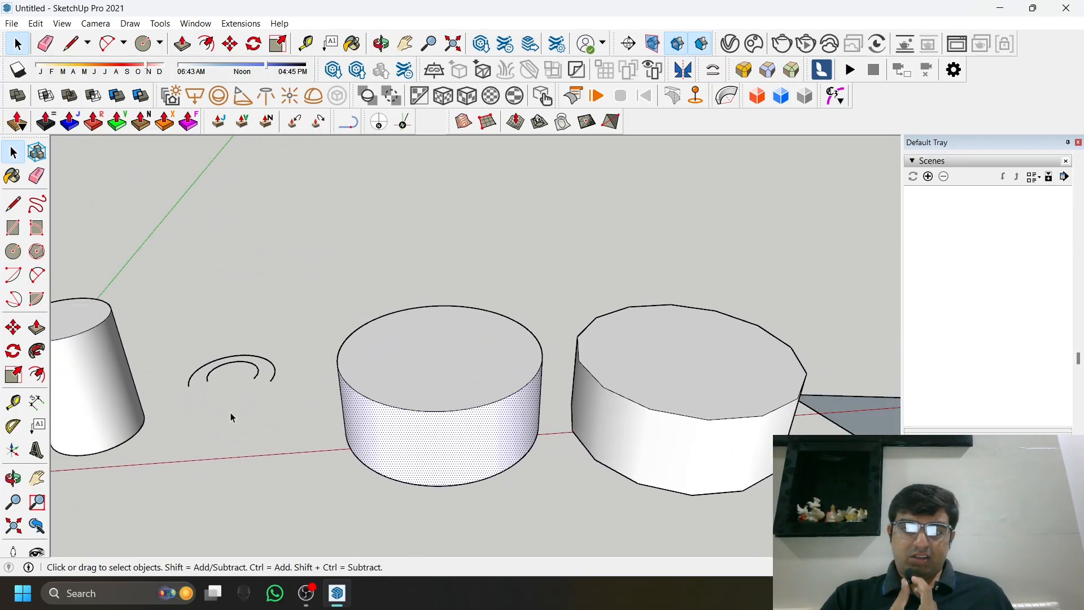
scroll(494, 418, down, 3)
scroll(487, 456, up, 4)
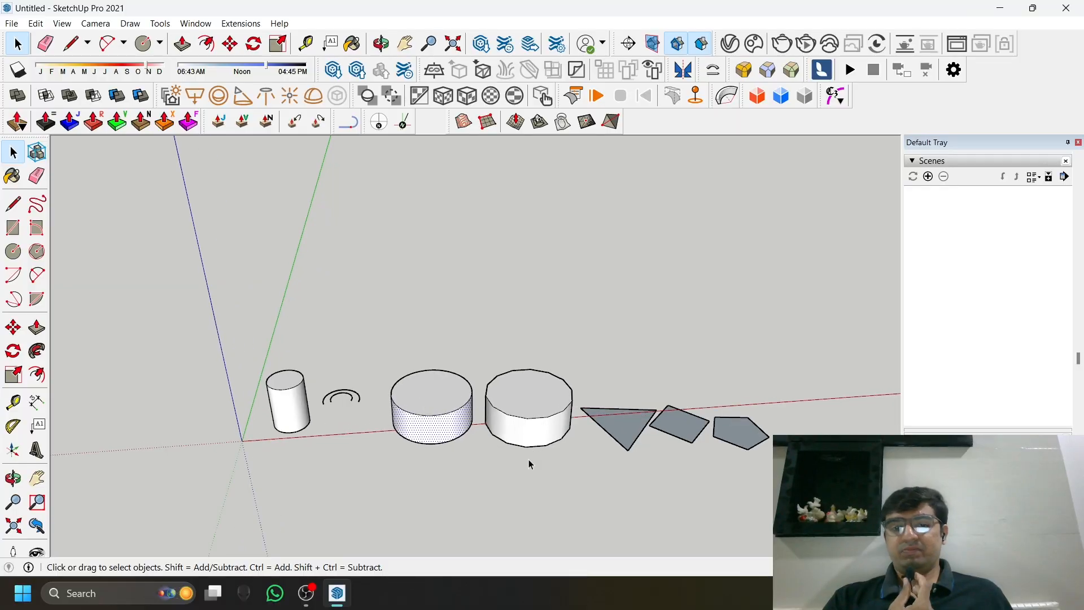
scroll(779, 410, down, 1)
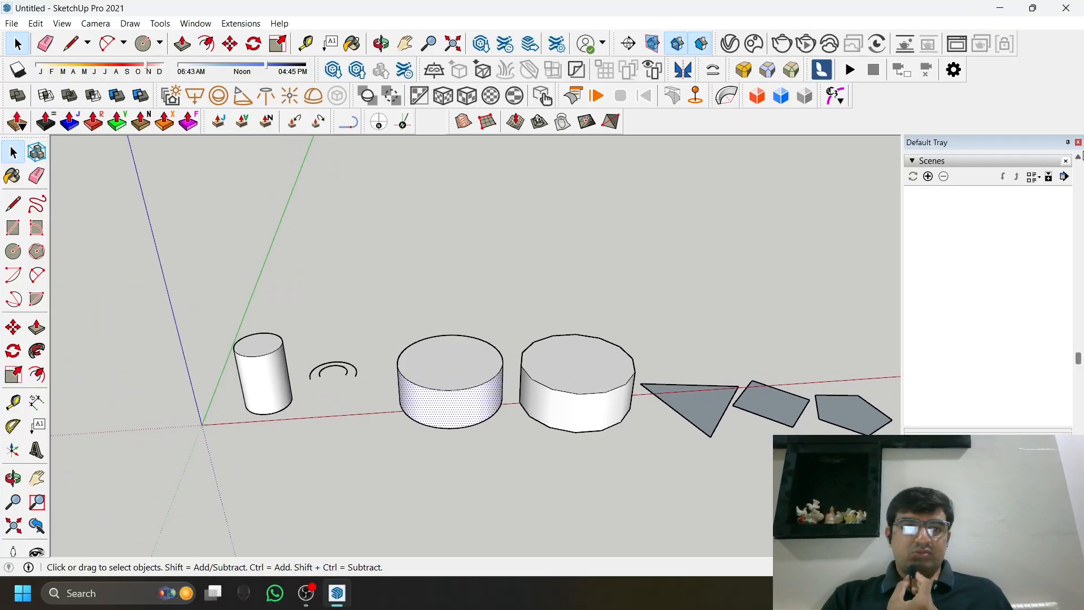
Close the Default Tray
click(1079, 143)
scroll(426, 327, down, 2)
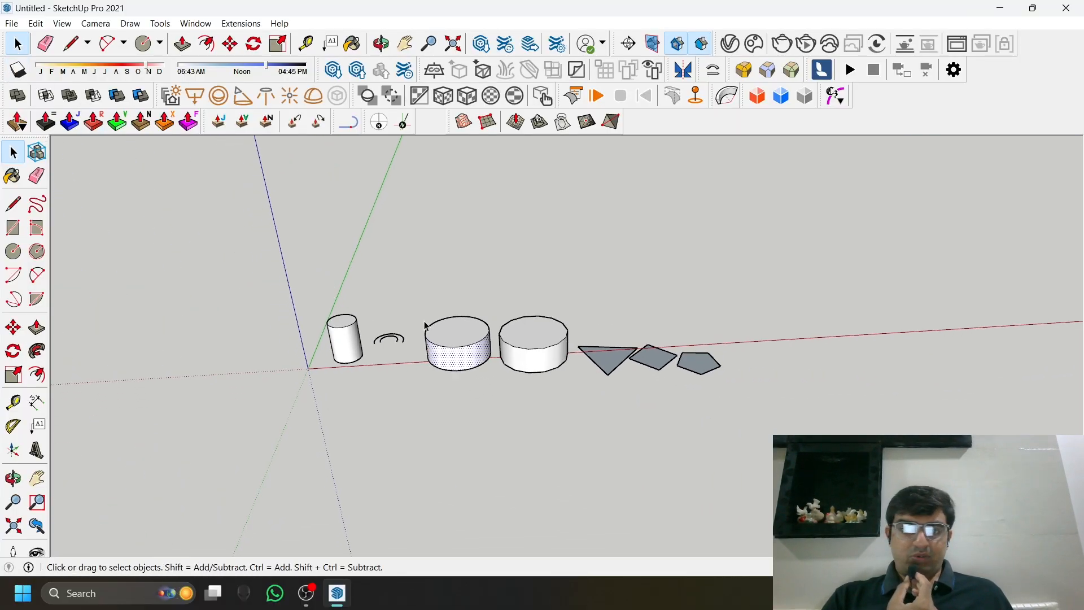
middle_drag(561, 429, 435, 360)
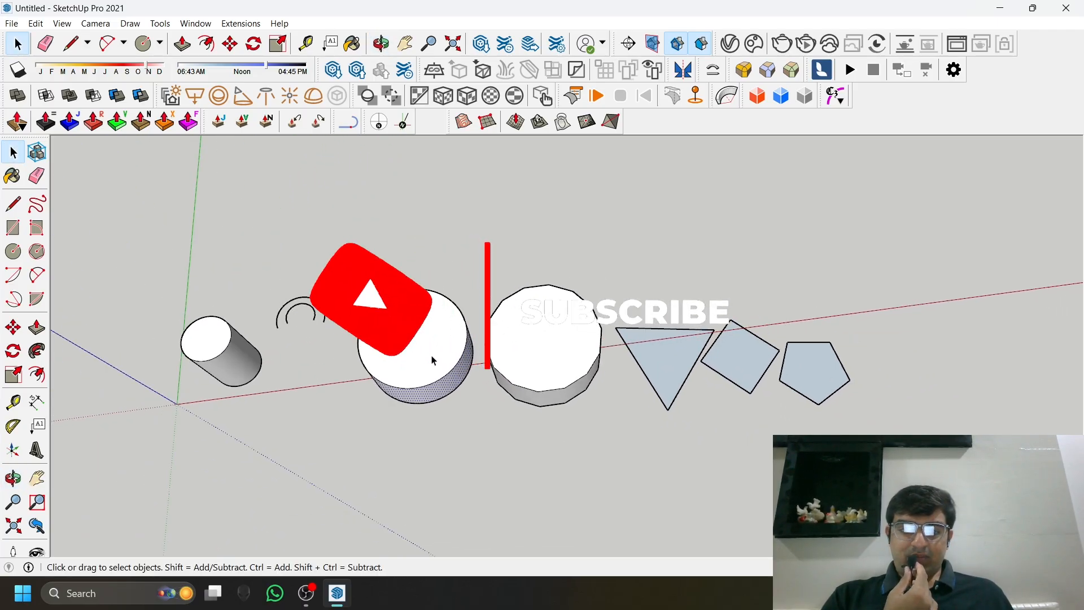
scroll(381, 373, up, 1)
scroll(381, 372, down, 2)
scroll(249, 315, up, 1)
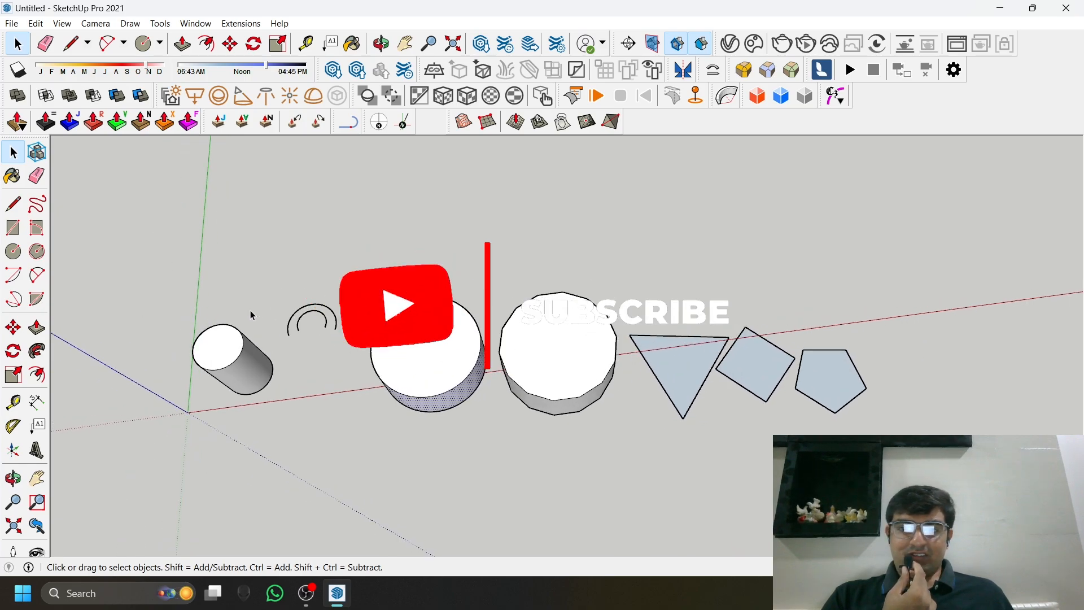
click(405, 43)
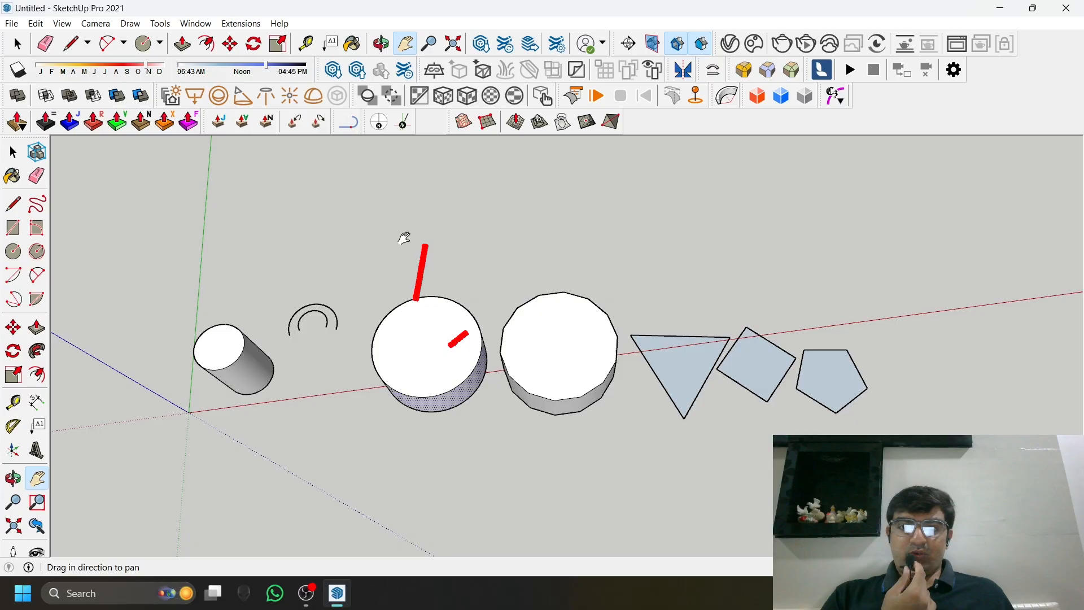
drag(405, 235, 424, 273)
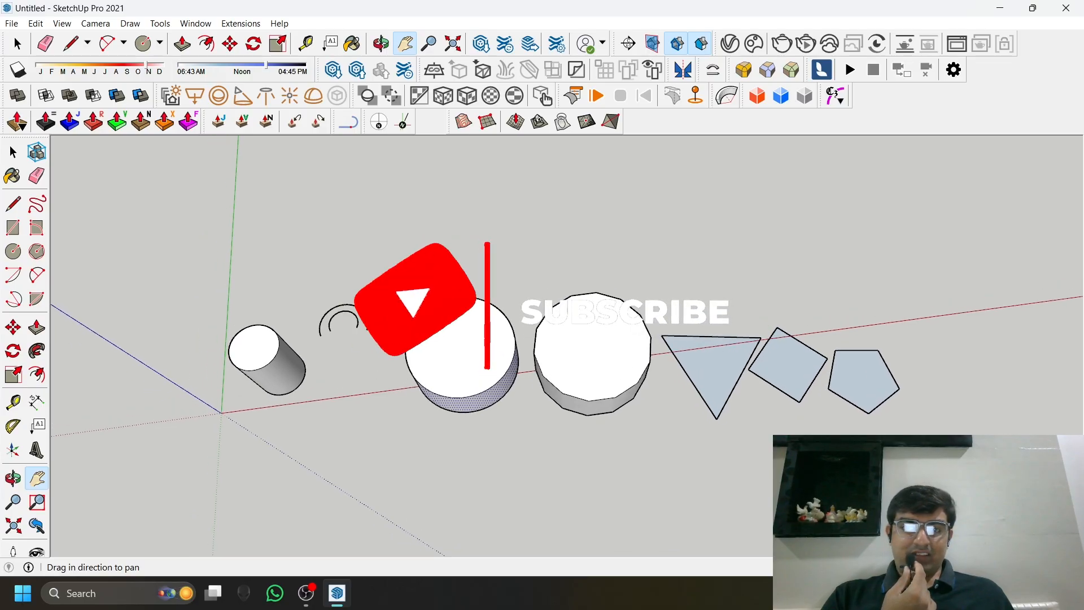